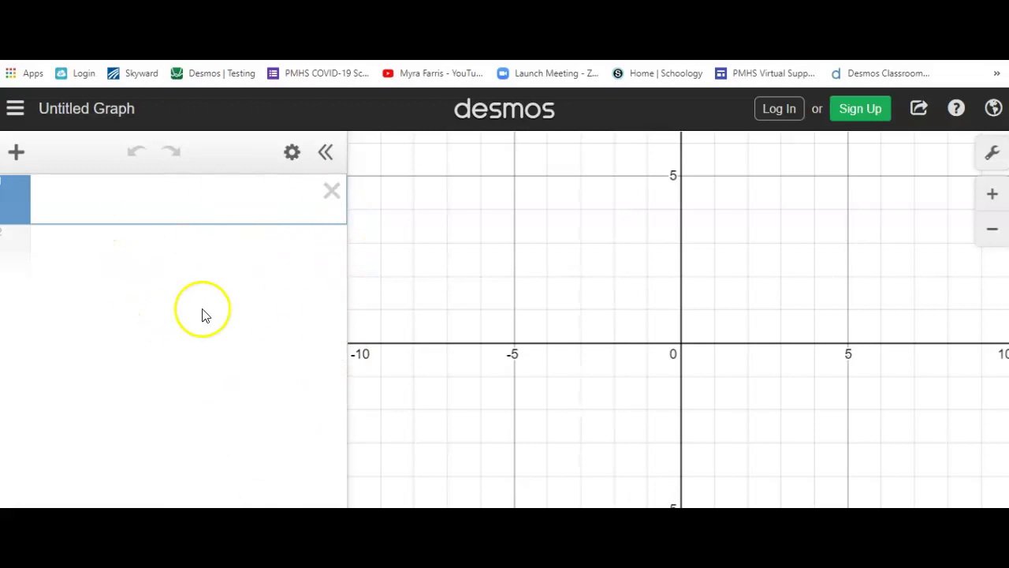
# Insert a table of x₁ and y₁ values and enter the first point, (4, 0)
pyautogui.click(15, 155)
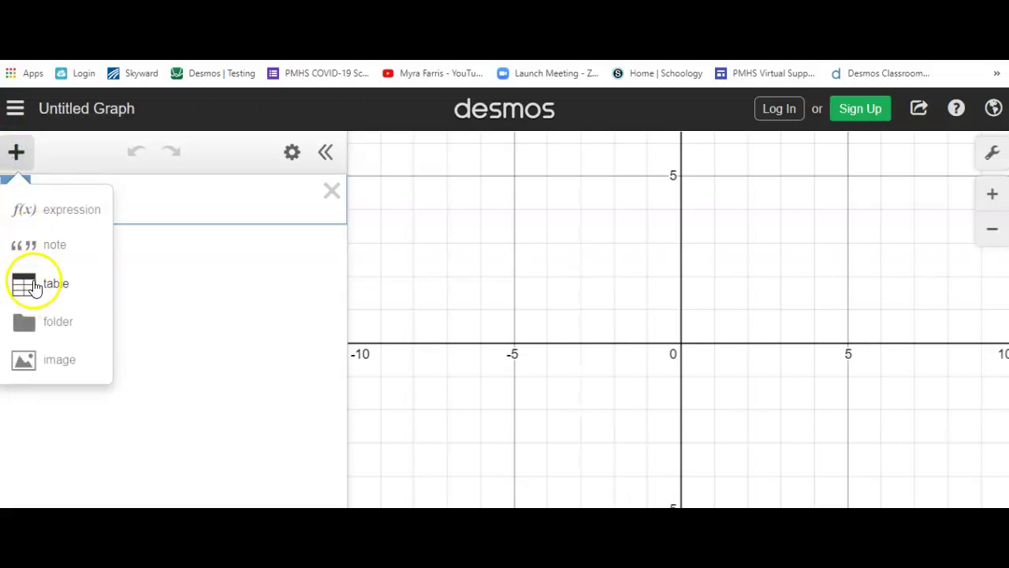
pyautogui.click(34, 288)
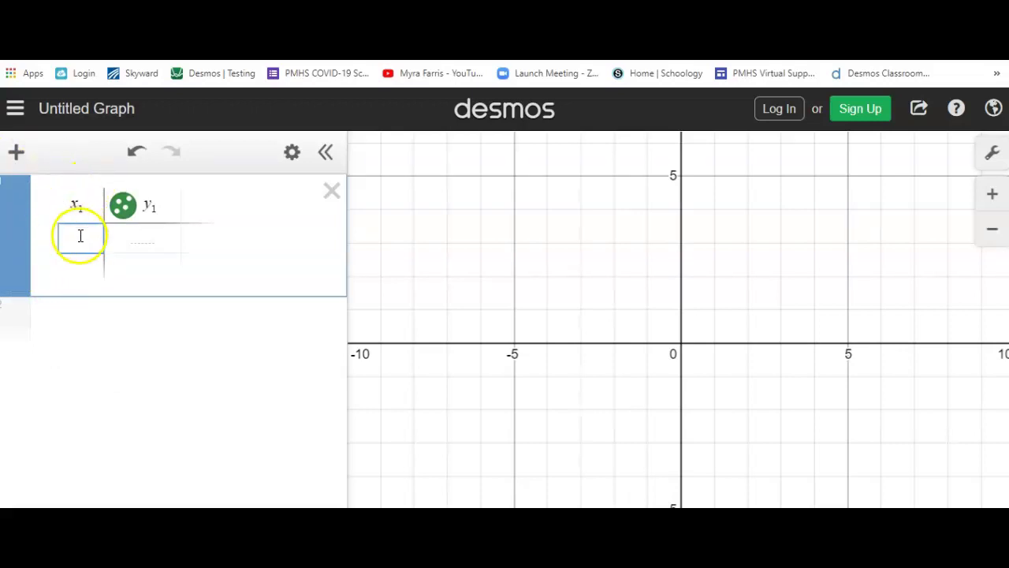
pyautogui.write('4')
pyautogui.press('Tab')
pyautogui.write('0')
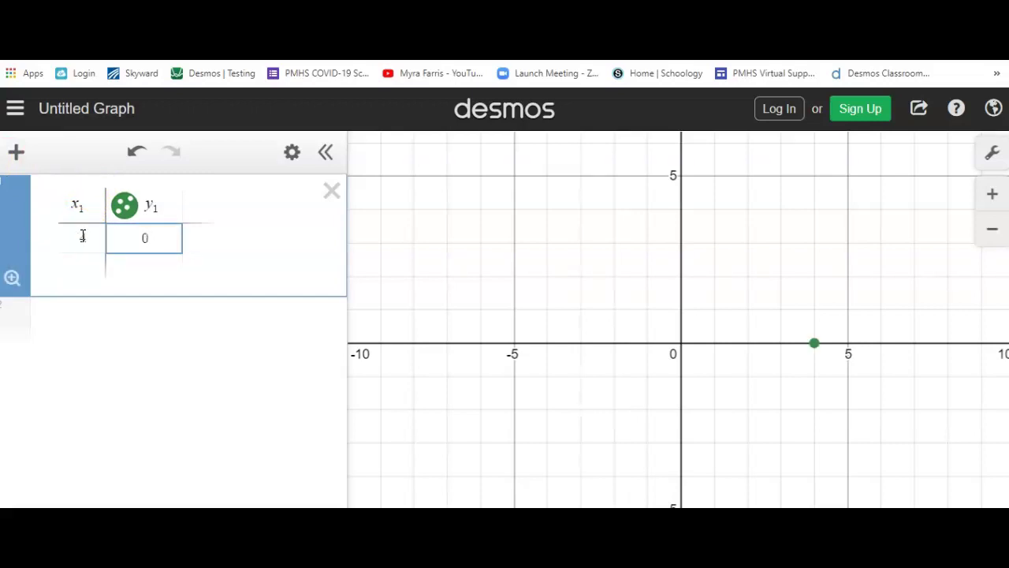
# Add the points (−1, 0) and (0, 8) to the table so all three points are plotted
pyautogui.press('Return')
pyautogui.write('-1')
pyautogui.press('Tab')
pyautogui.write('0')
pyautogui.press('Return')
pyautogui.write('0')
pyautogui.press('Tab')
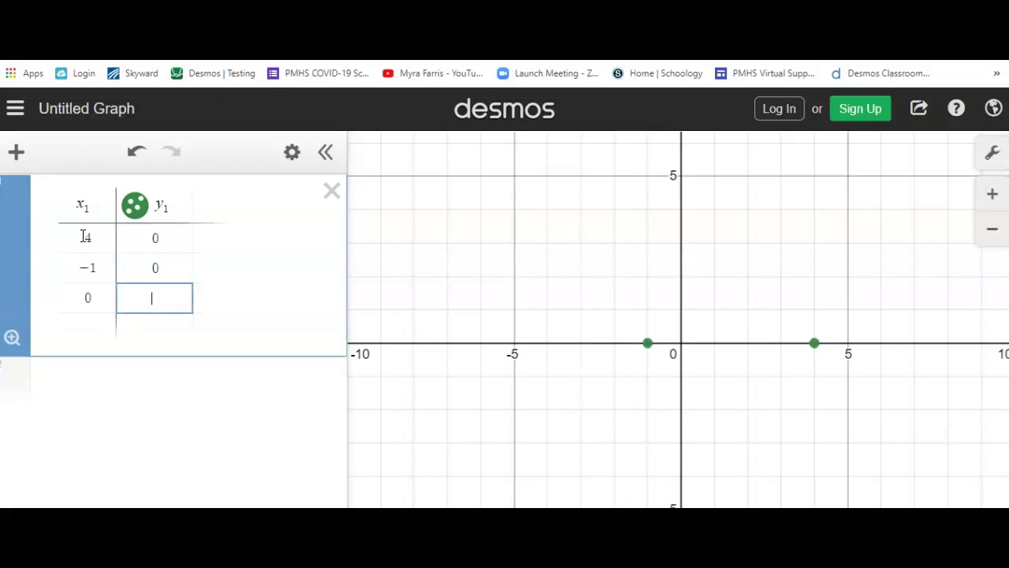
pyautogui.write('8')
pyautogui.moveTo(609, 413); pyautogui.dragTo(582, 468)
pyautogui.moveTo(548, 339); pyautogui.dragTo(557, 360)
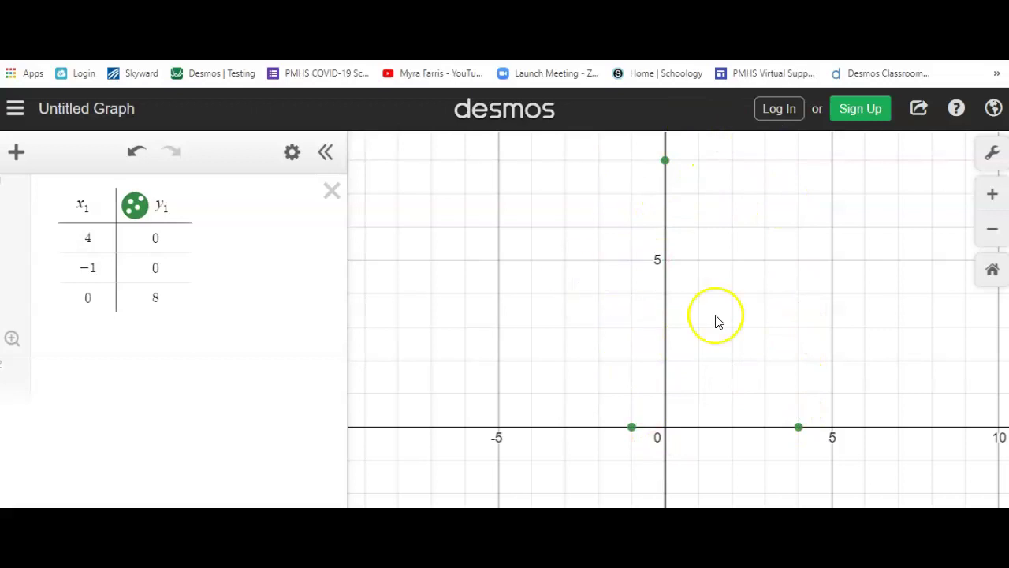
# Begin a regression expression below the table by entering y₁ ~
pyautogui.click(219, 373)
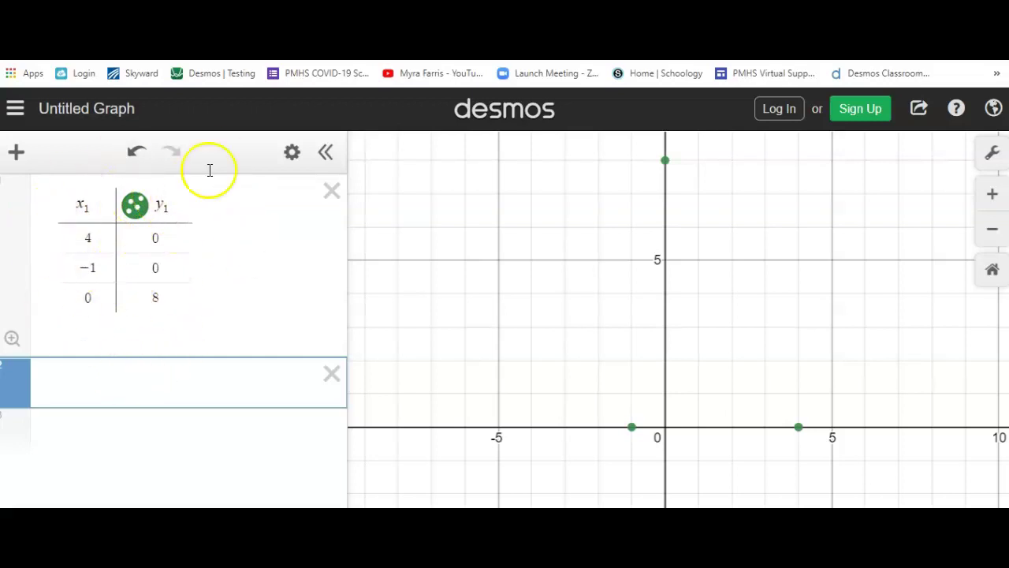
pyautogui.click(85, 384)
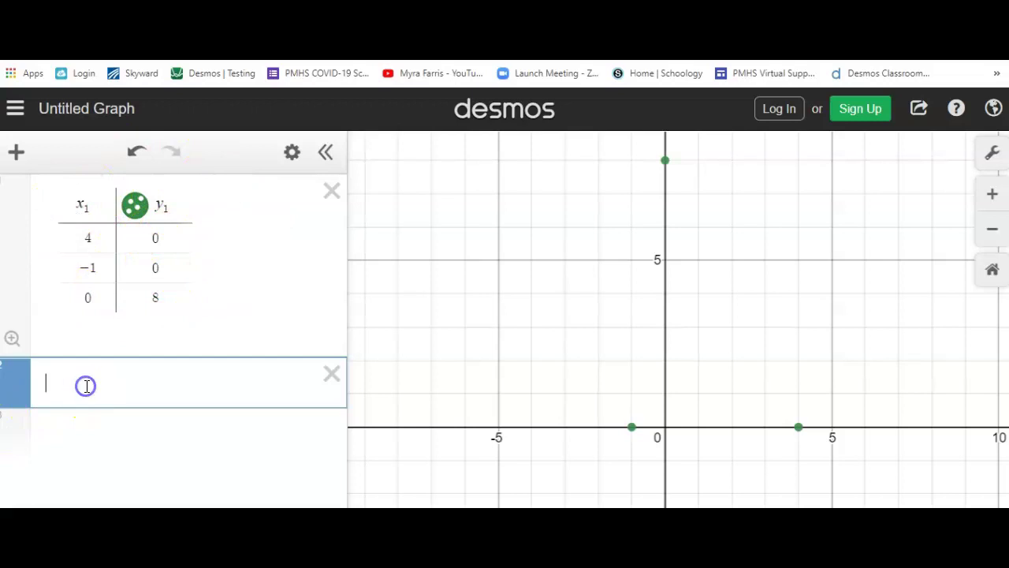
pyautogui.write('y_1')
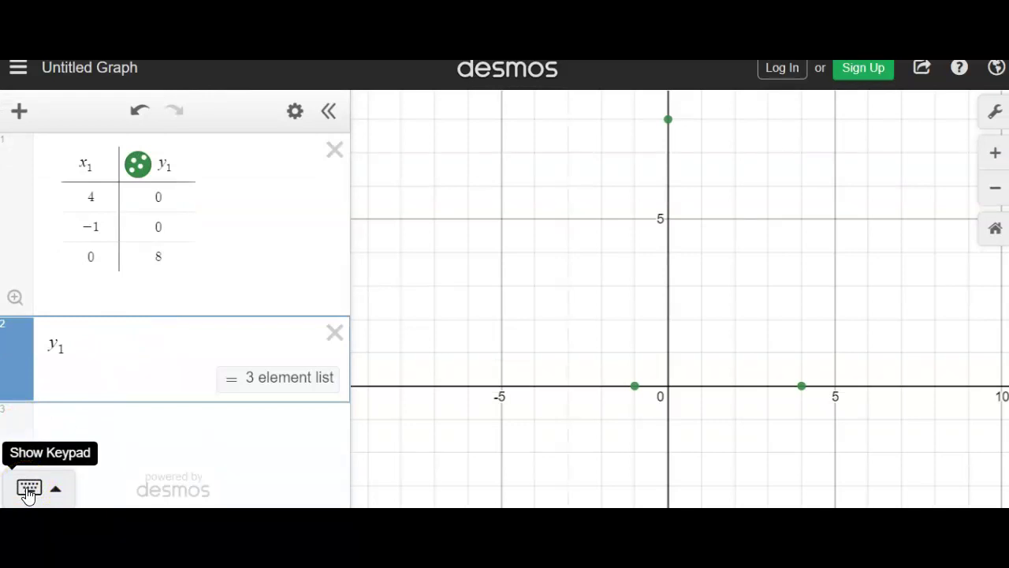
pyautogui.click(29, 489)
pyautogui.click(151, 494)
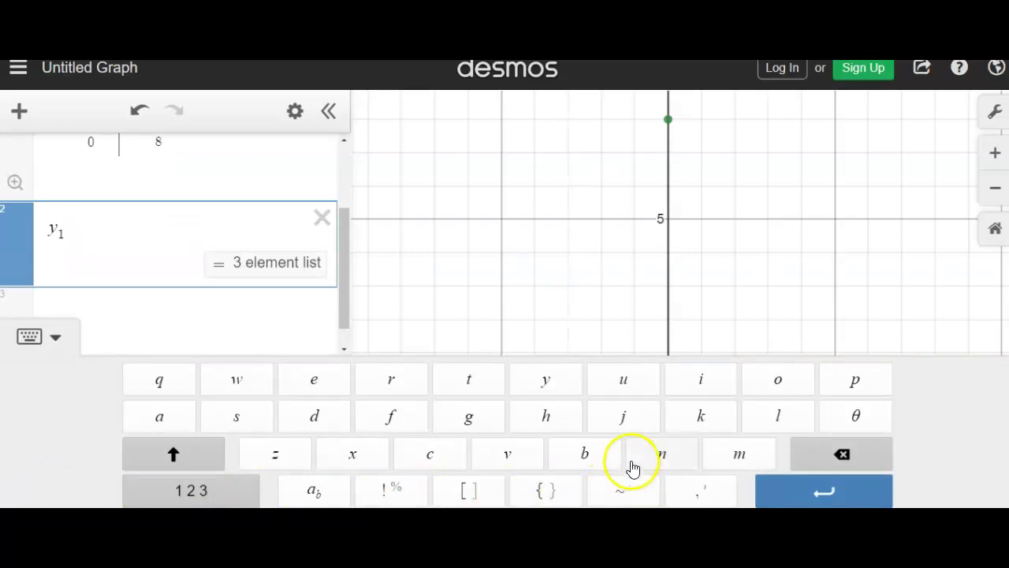
pyautogui.click(622, 491)
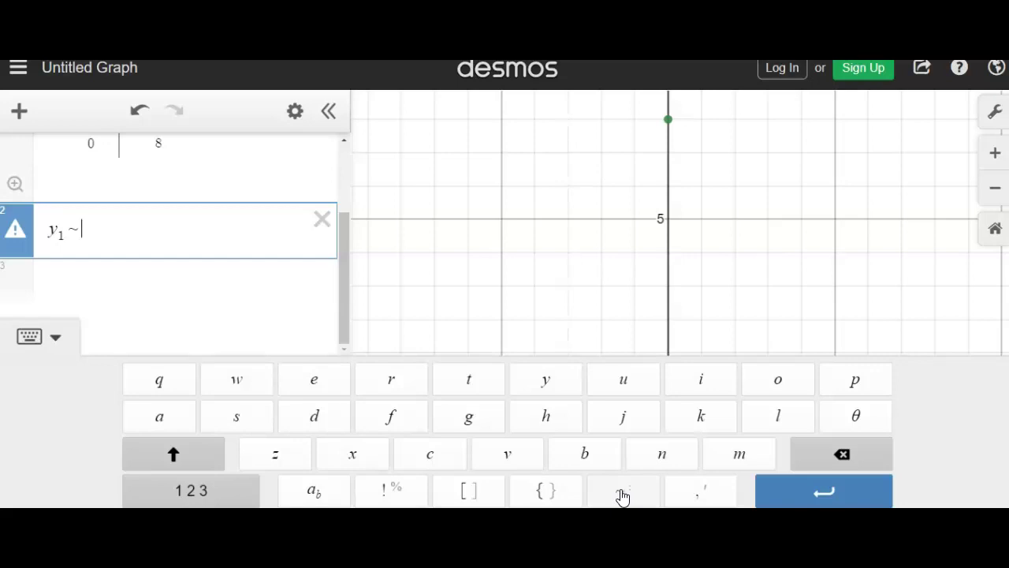
pyautogui.click(55, 341)
pyautogui.click(135, 346)
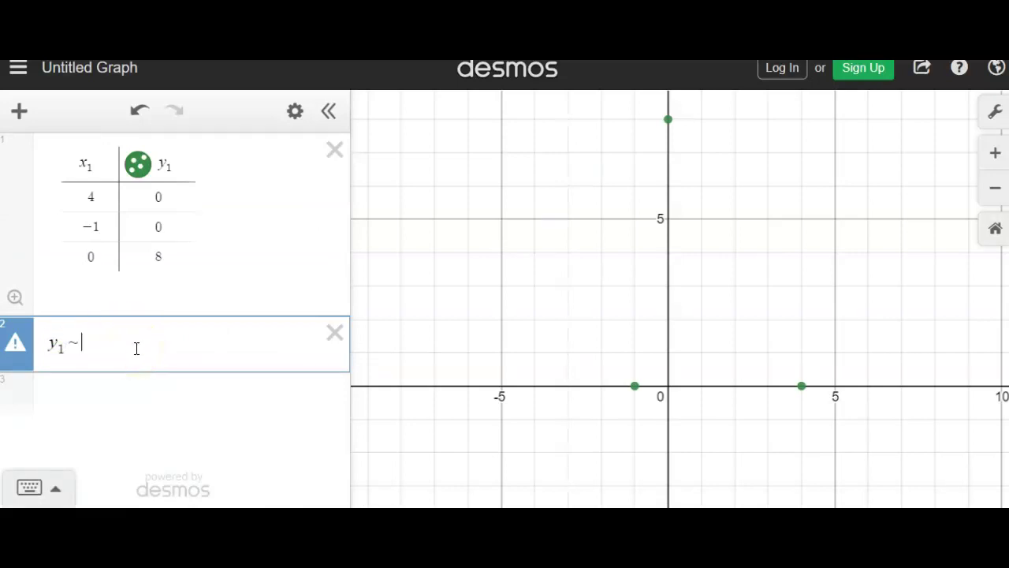
# Complete the regression with the quadratic model ax₁² + bx₁ + c to fit a parabola through the three points
pyautogui.write('ax_1')
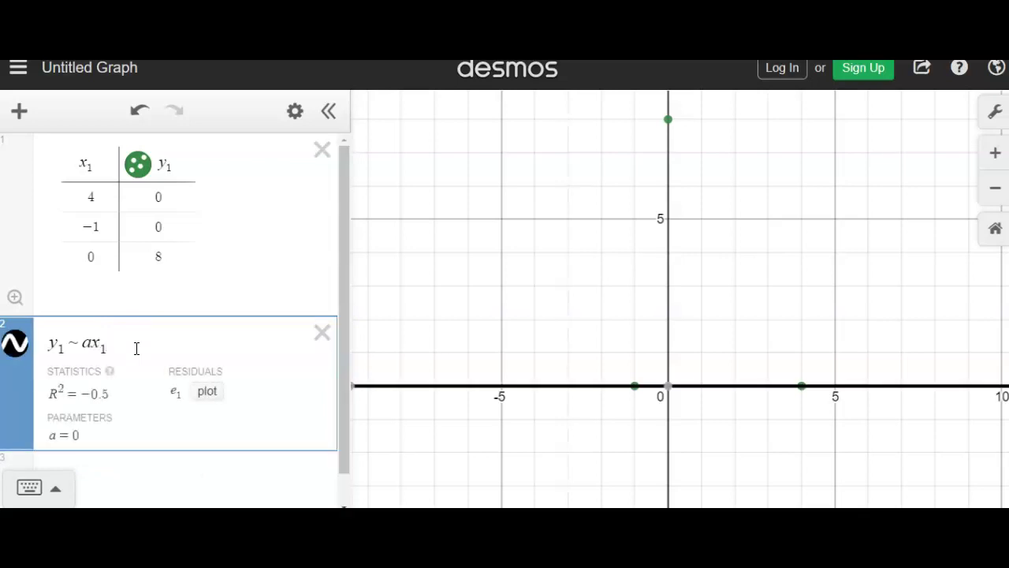
pyautogui.write('^2')
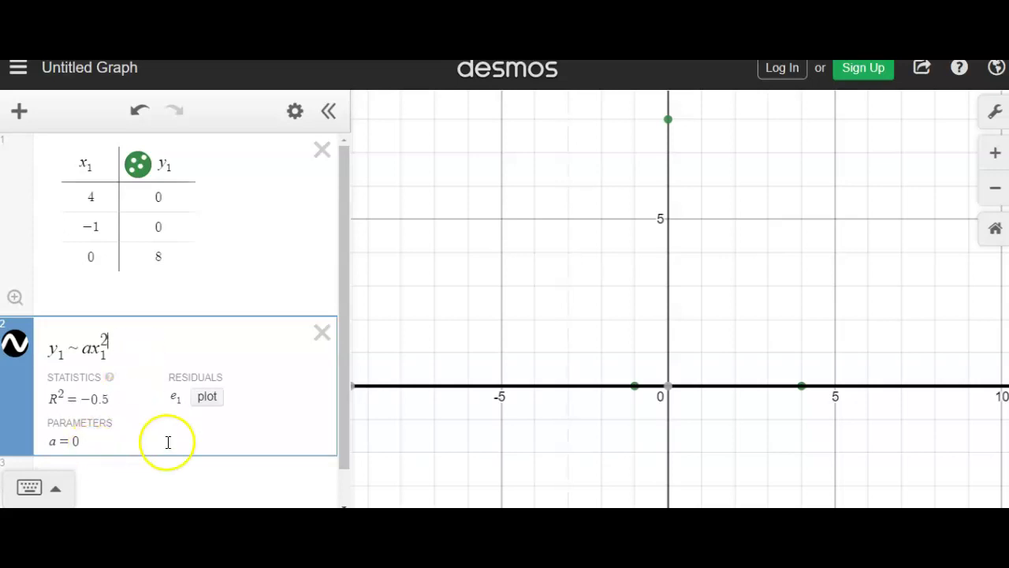
pyautogui.click(55, 488)
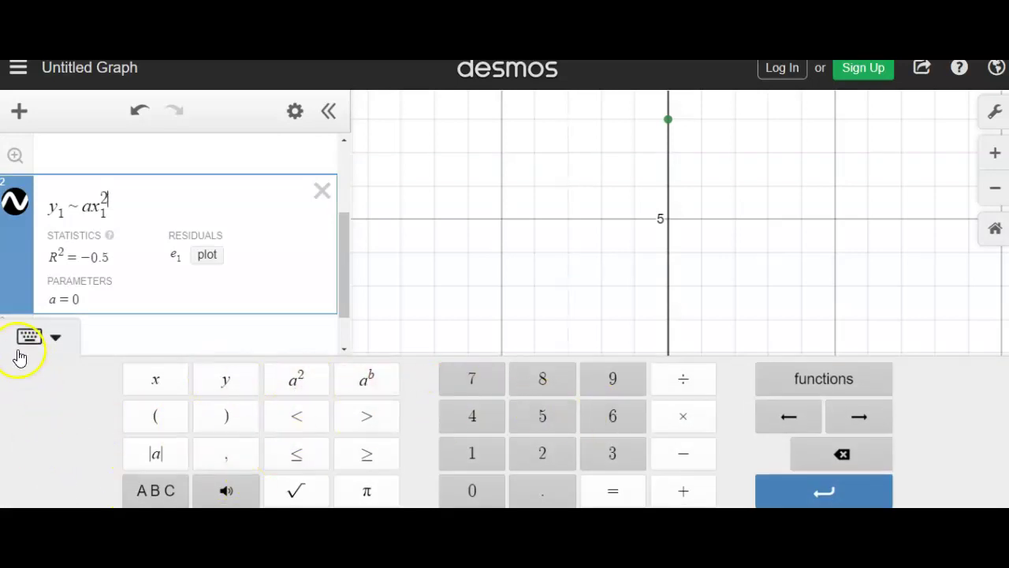
pyautogui.click(57, 337)
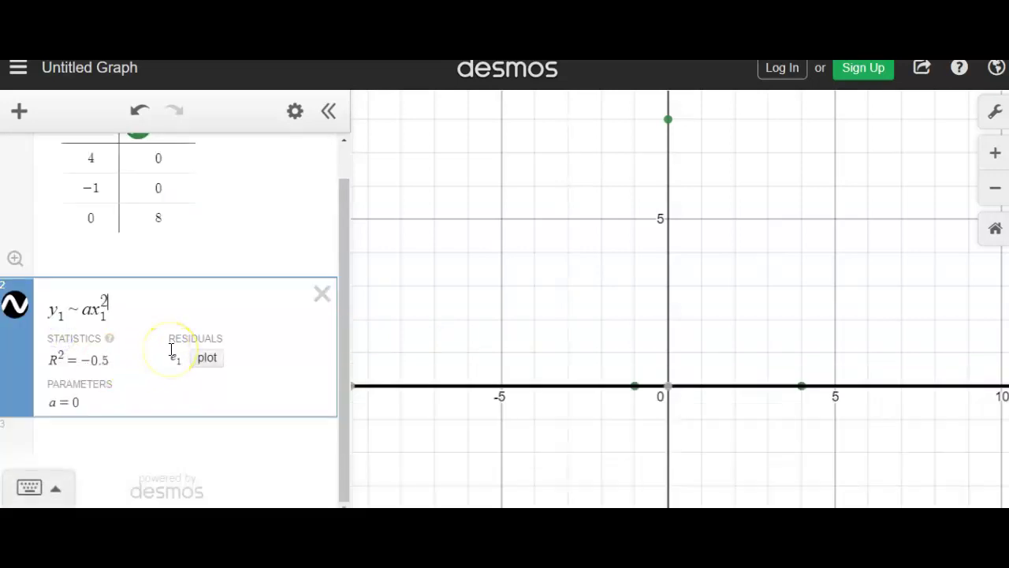
pyautogui.write('+ ')
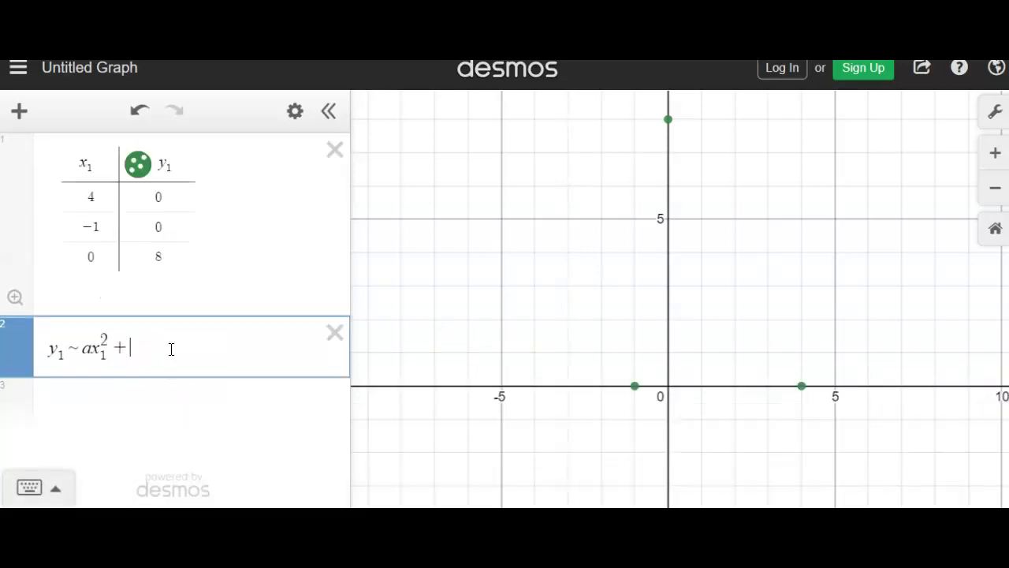
pyautogui.write('bx1 ')
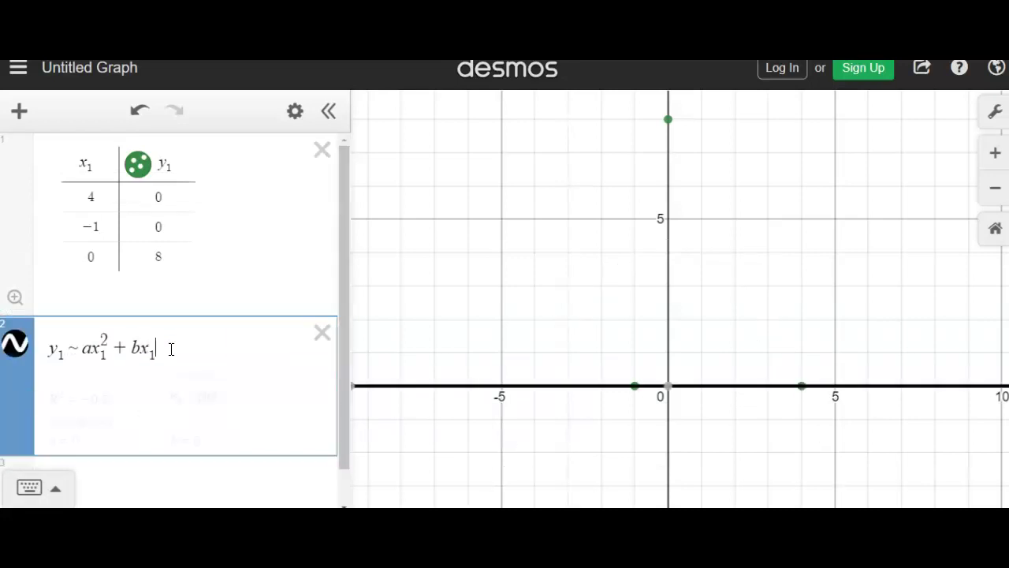
pyautogui.write('+ ')
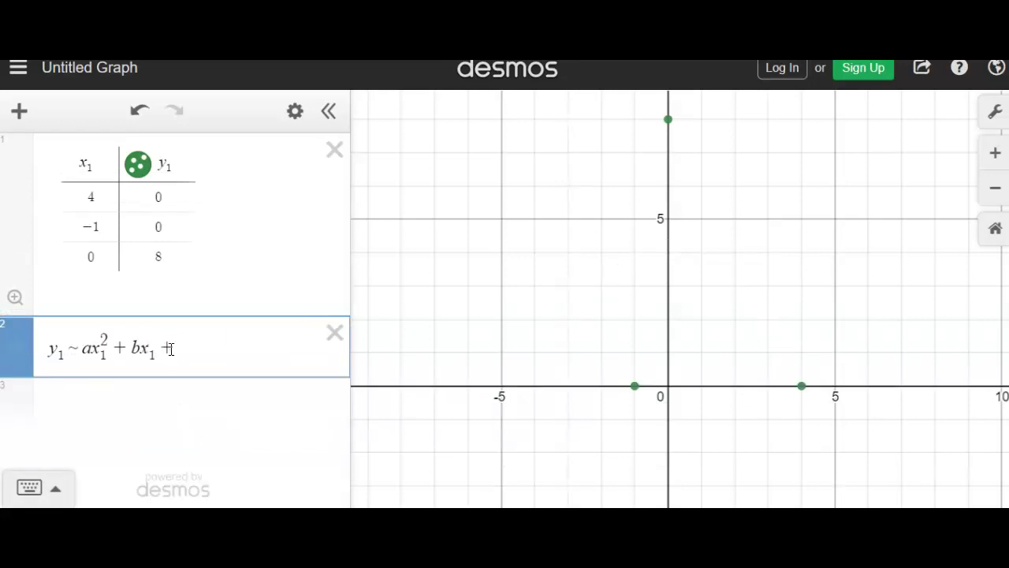
pyautogui.write('c')
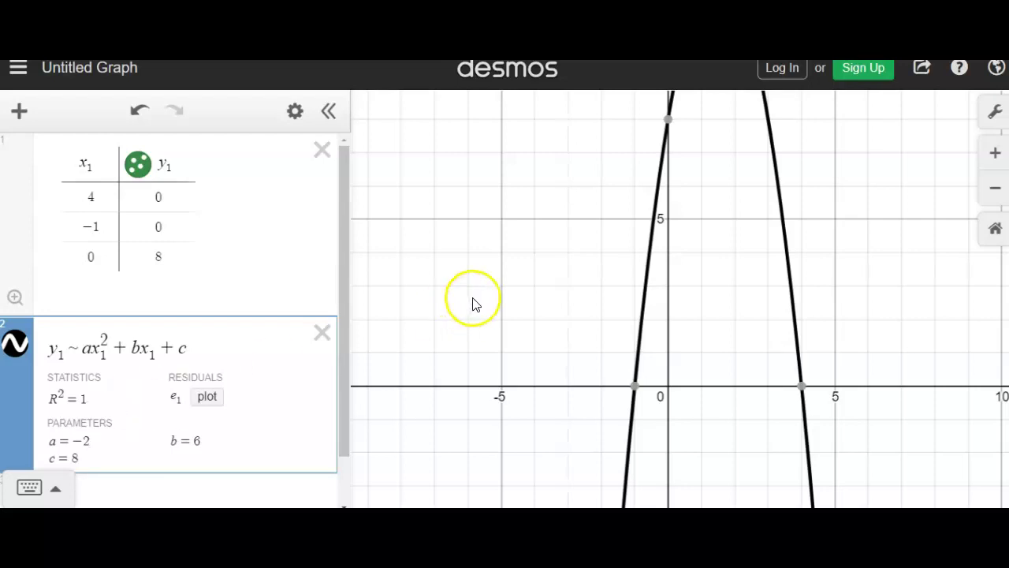
pyautogui.scroll(-5, 473, 302)
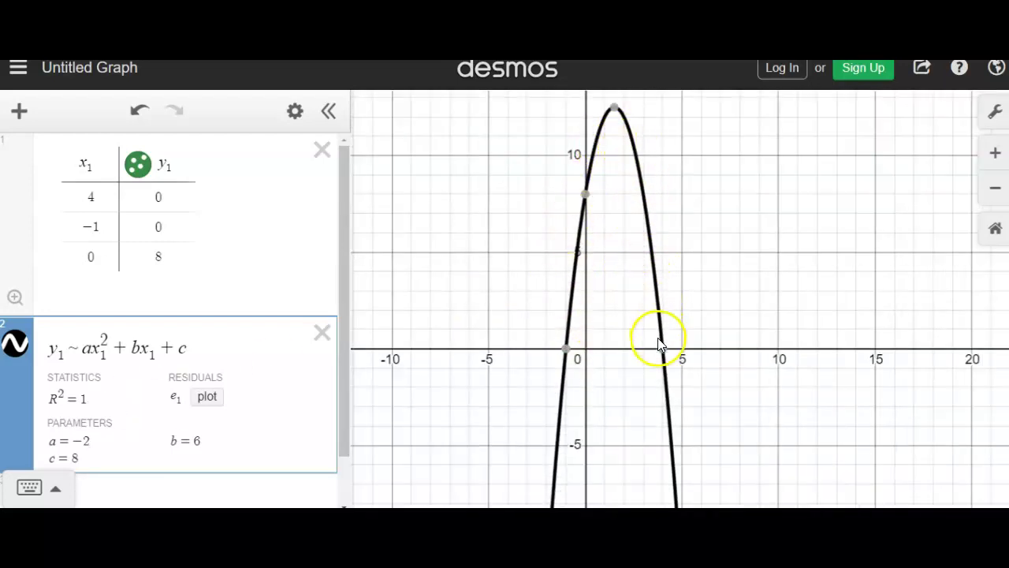
pyautogui.moveTo(568, 358)
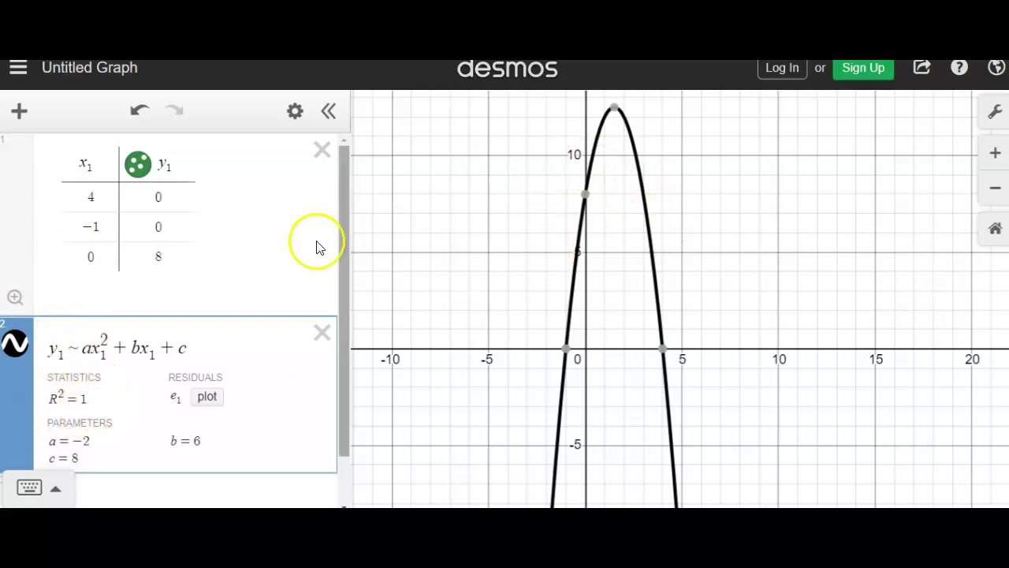
# Change the table's y₁ values to 7.5 for x₁ = 0 and .25 for x₁ = −1
pyautogui.click(158, 256)
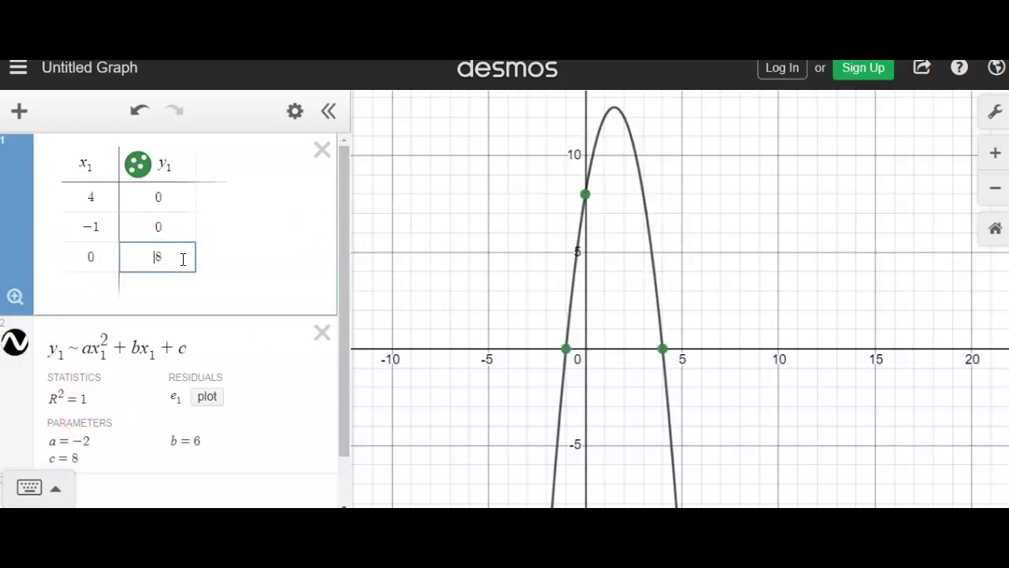
pyautogui.write('7.5')
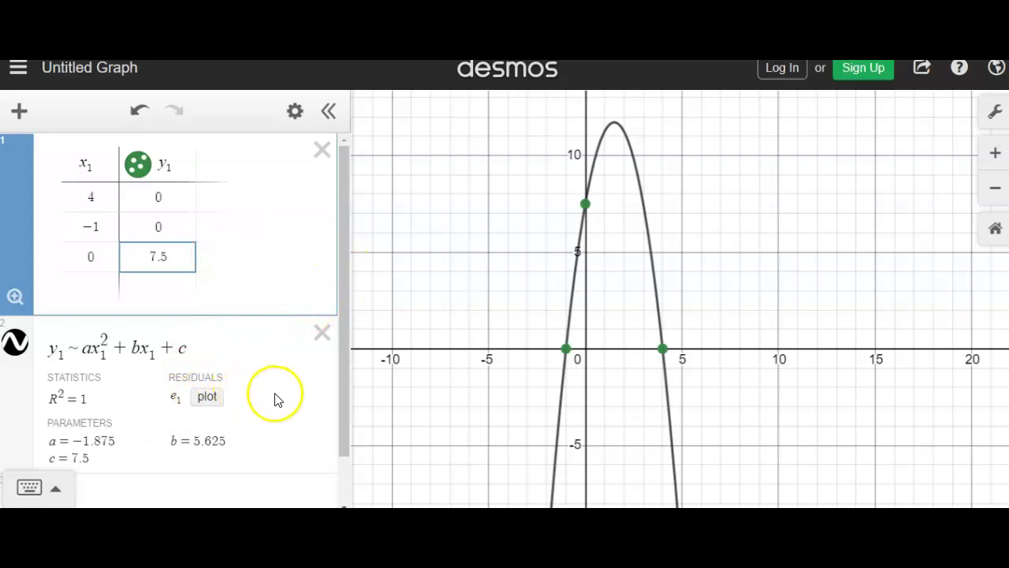
pyautogui.click(166, 226)
pyautogui.doubleClick(161, 225)
pyautogui.write('.25')
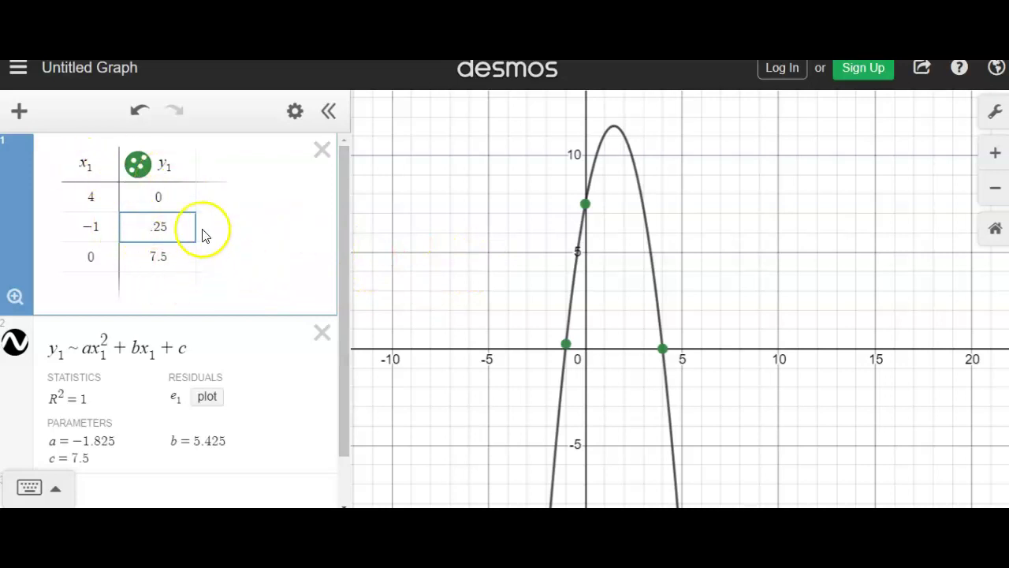
# Delete the regression and the data table, and bring up slide 4 of the PowerPoint presentation
pyautogui.click(322, 335)
pyautogui.click(335, 157)
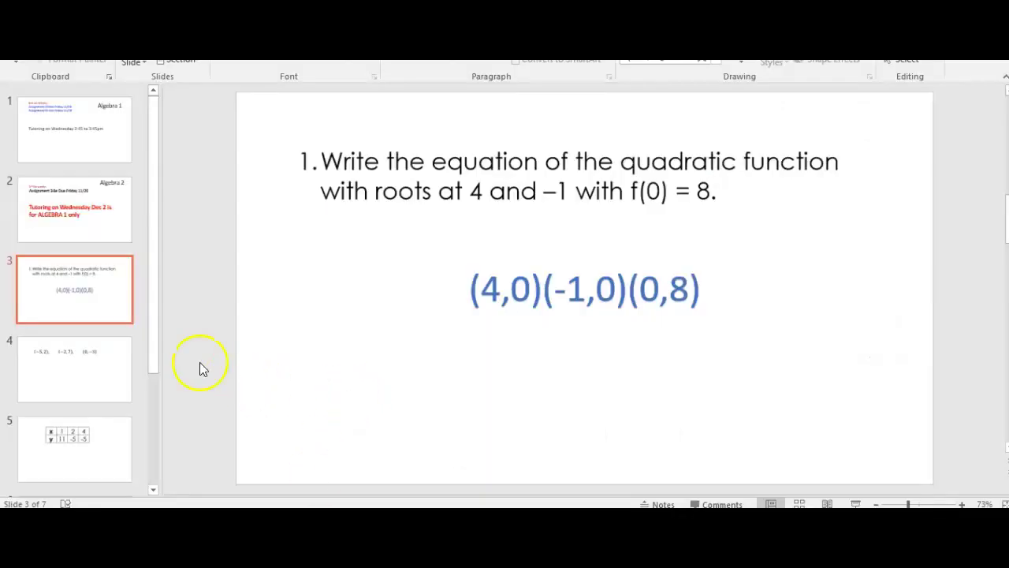
pyautogui.click(95, 369)
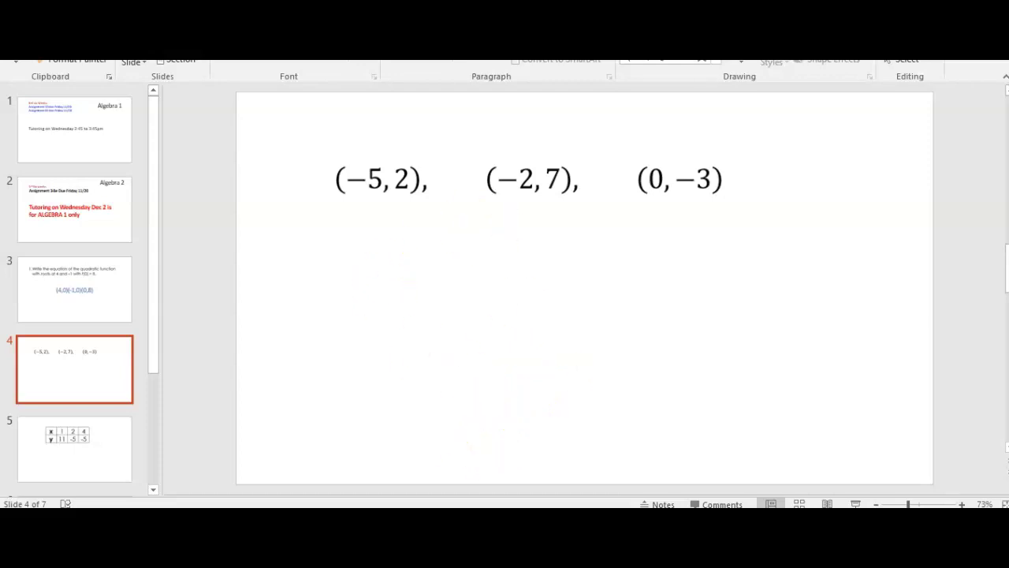
# Return to Desmos and insert a new table with the first point (−5, 2)
pyautogui.hotkey('alt', 'Tab')
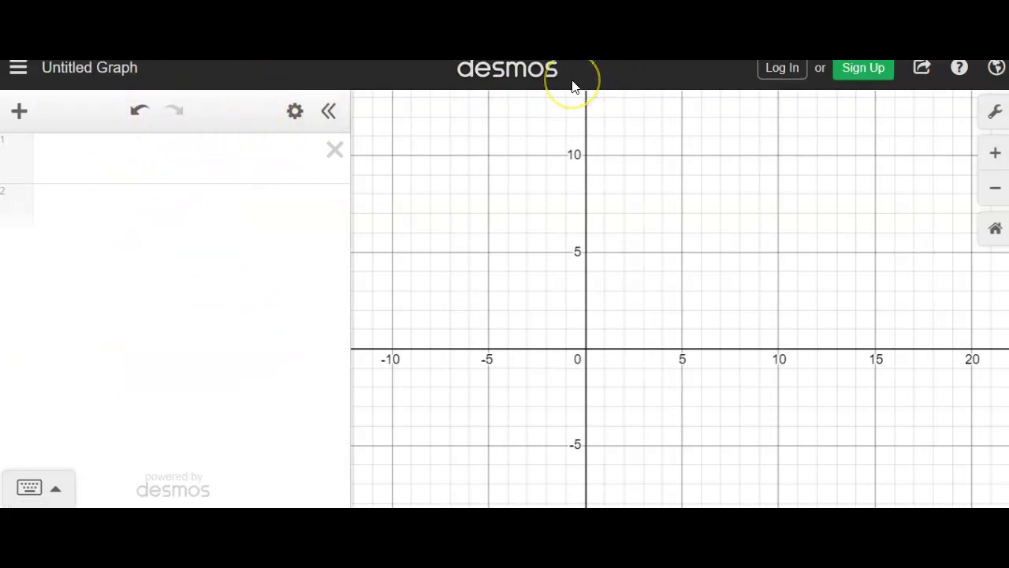
pyautogui.click(19, 114)
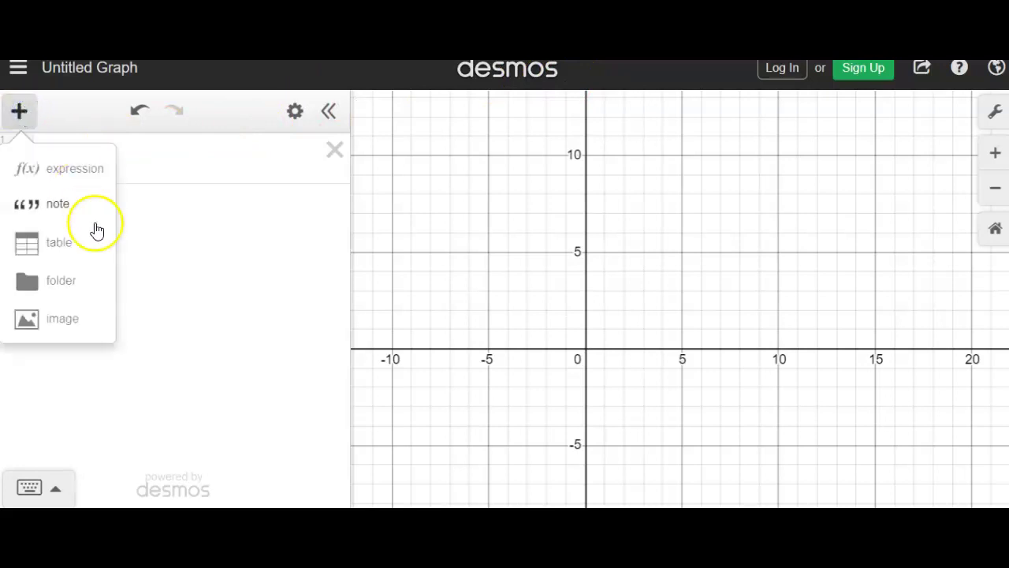
pyautogui.click(61, 242)
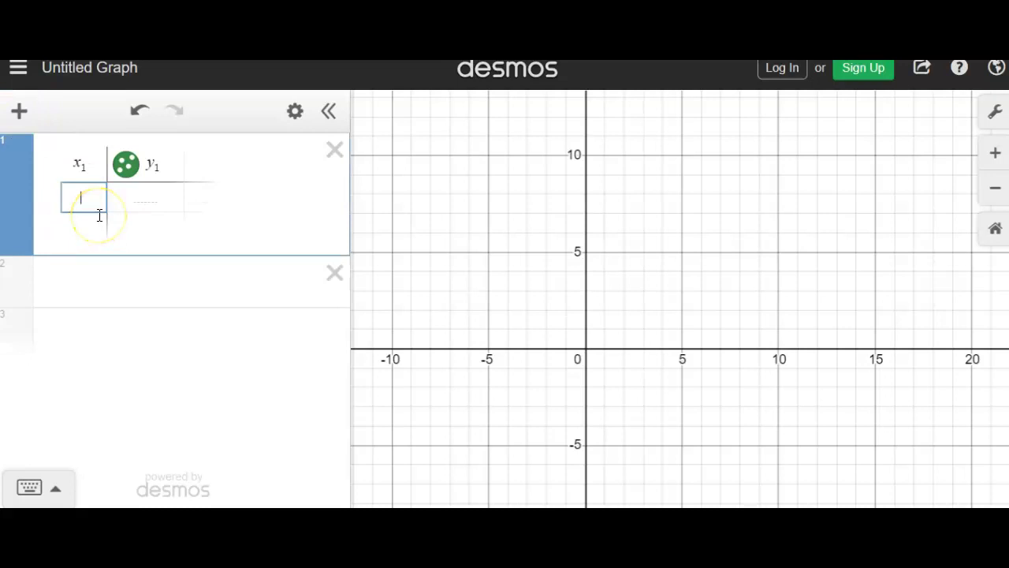
pyautogui.write('-5')
pyautogui.press('Tab')
pyautogui.click(100, 215)
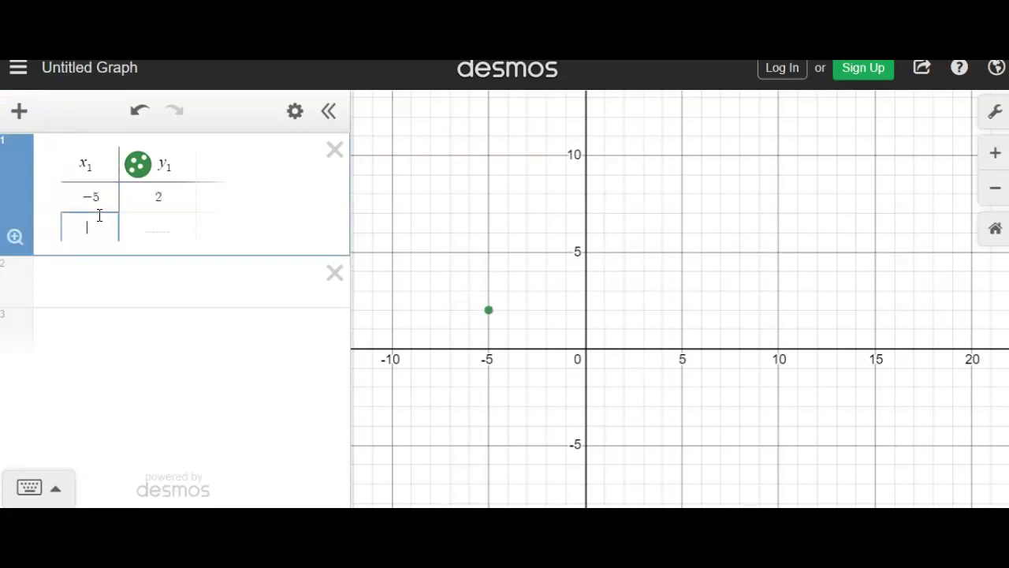
# Add the points (−2, 7) and (0, −3) to the new table
pyautogui.write('-2')
pyautogui.press('Tab')
pyautogui.write('7')
pyautogui.press('Tab')
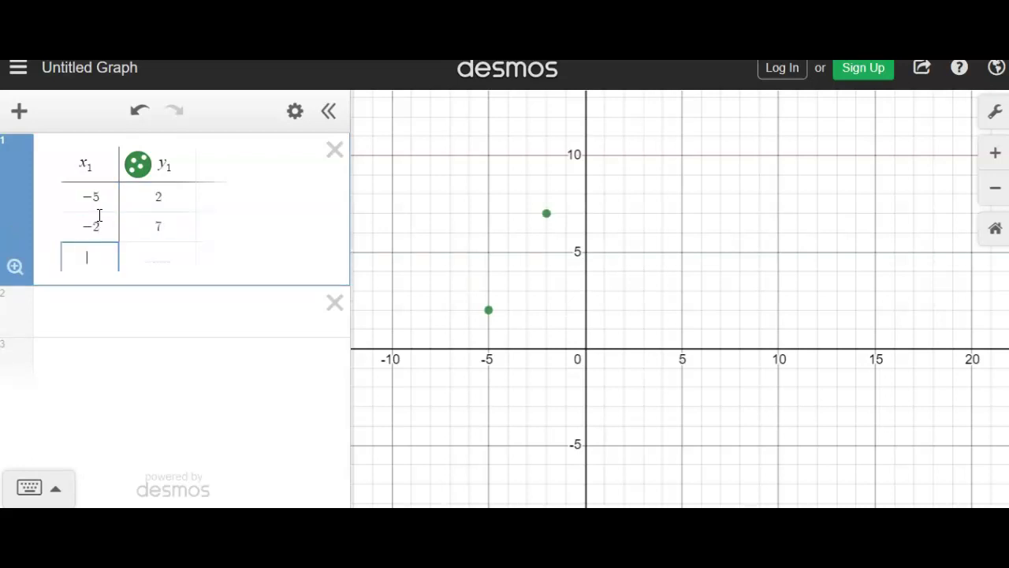
pyautogui.write('0')
pyautogui.press('Tab')
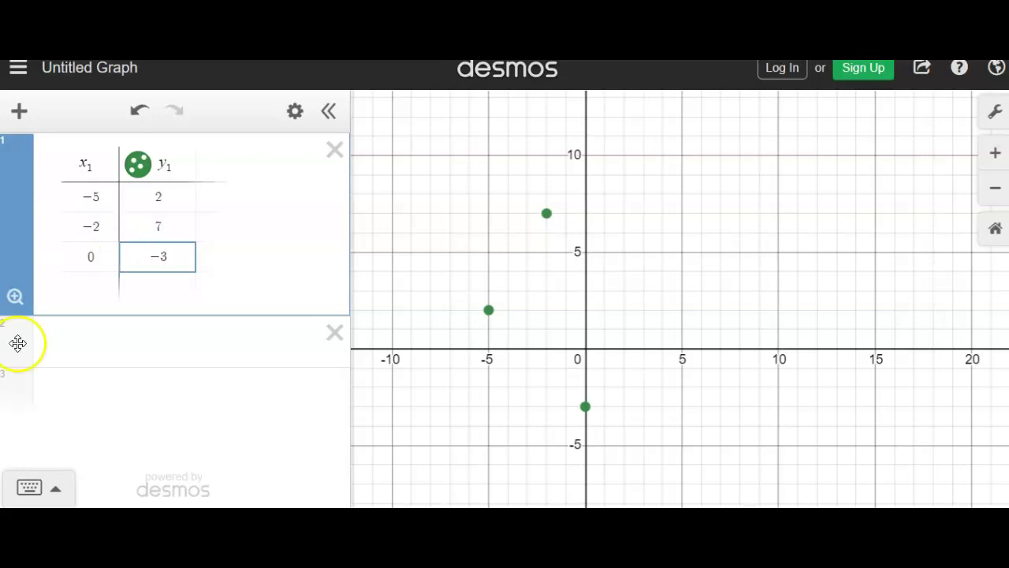
# Enter the quadratic regression y₁ ~ ax₁² + bx₁ + c on the line below the table
pyautogui.click(140, 338)
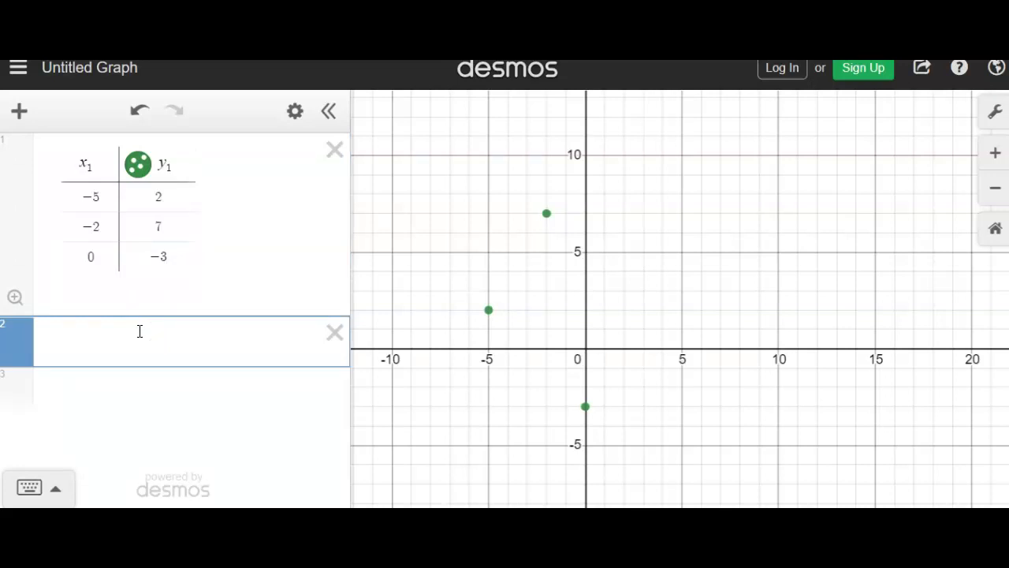
pyautogui.write('y_1')
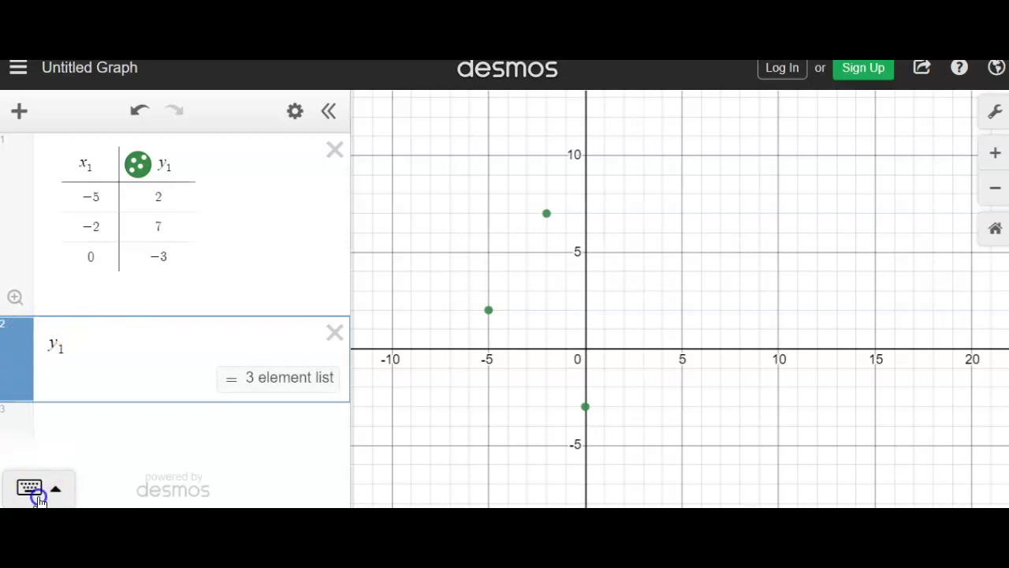
pyautogui.click(29, 488)
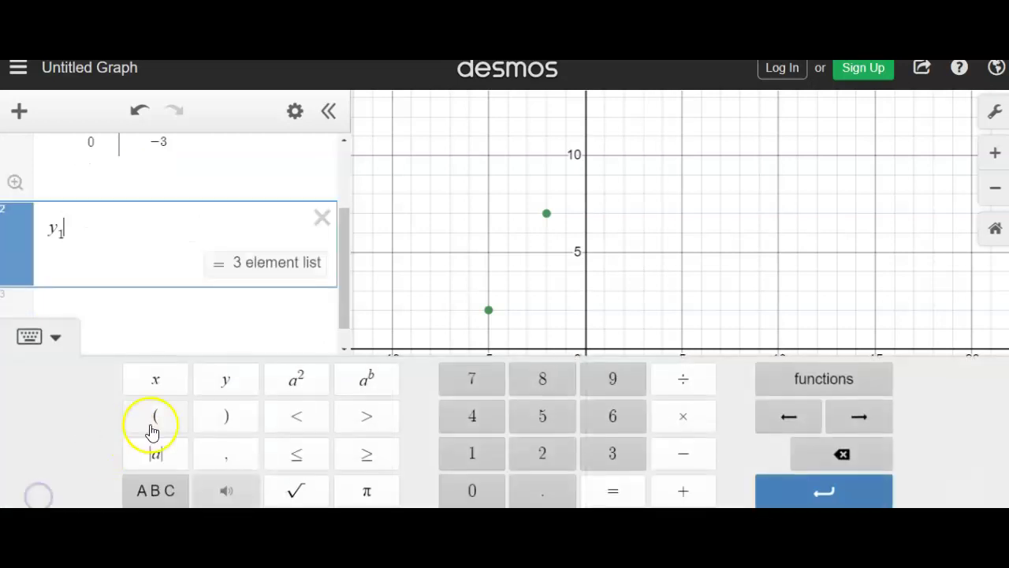
pyautogui.click(160, 489)
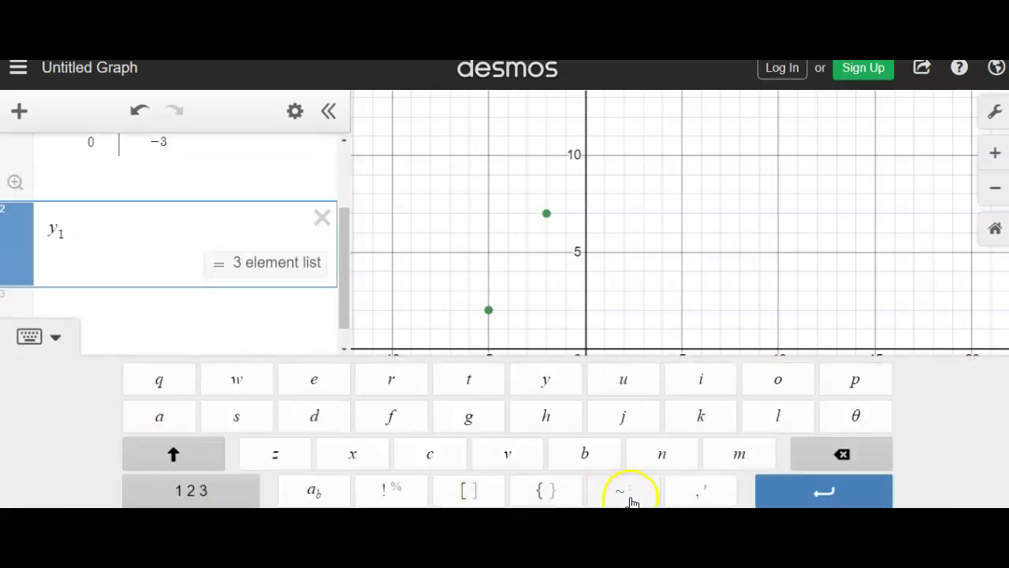
pyautogui.click(623, 492)
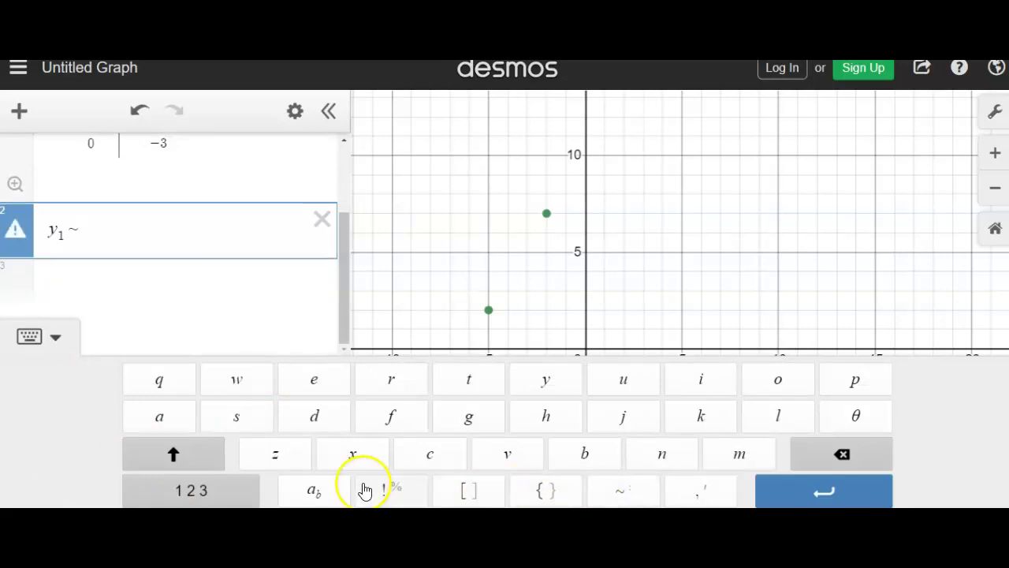
pyautogui.click(59, 341)
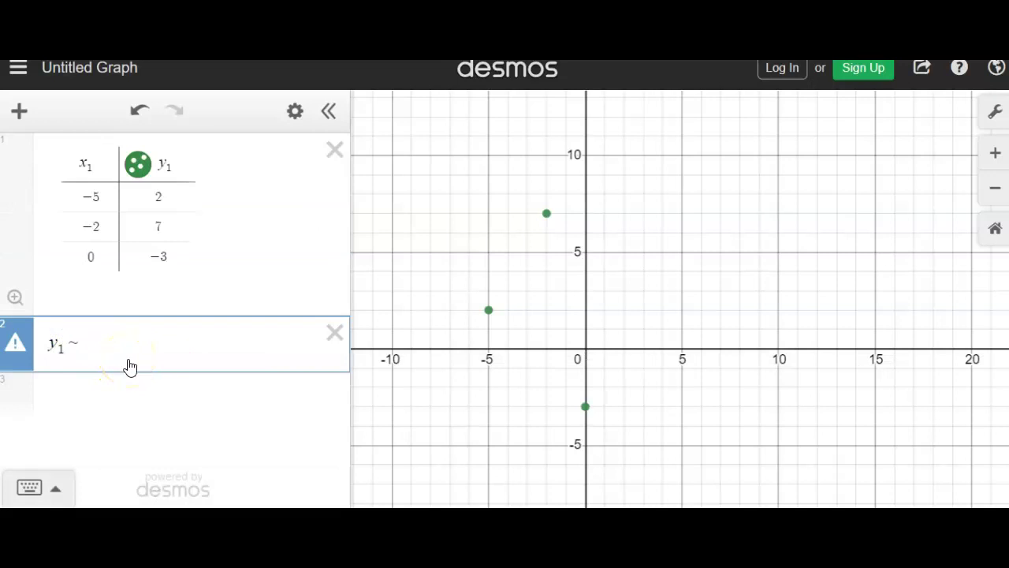
pyautogui.write('ax^2 + bx + c')
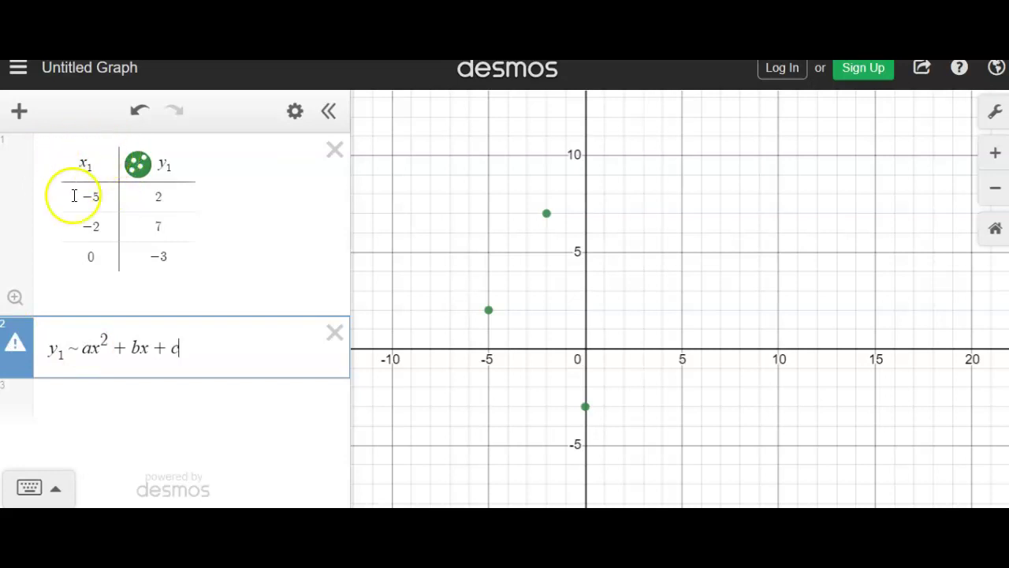
pyautogui.click(97, 347)
pyautogui.write('_1')
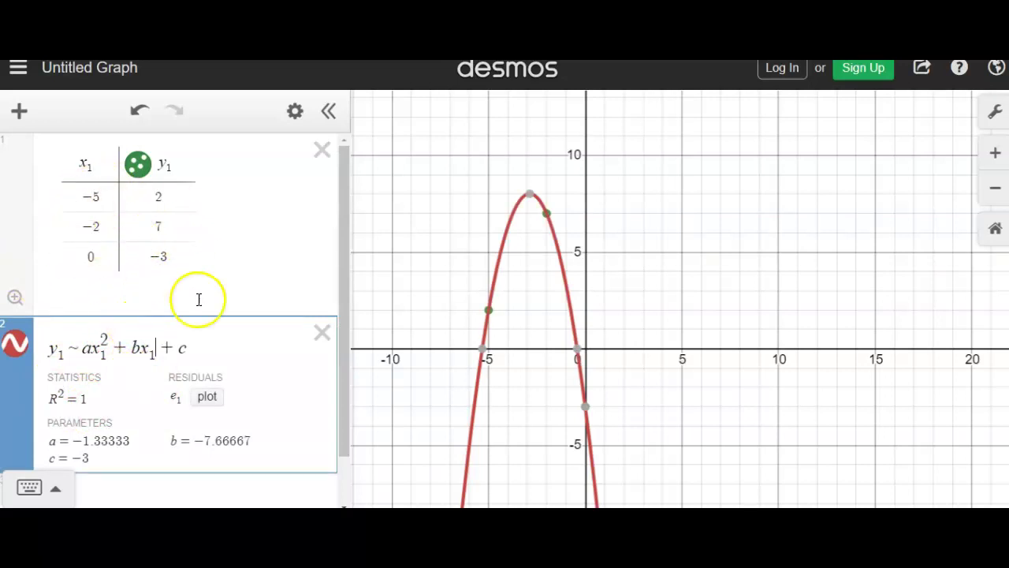
pyautogui.scroll(-1, 237, 355)
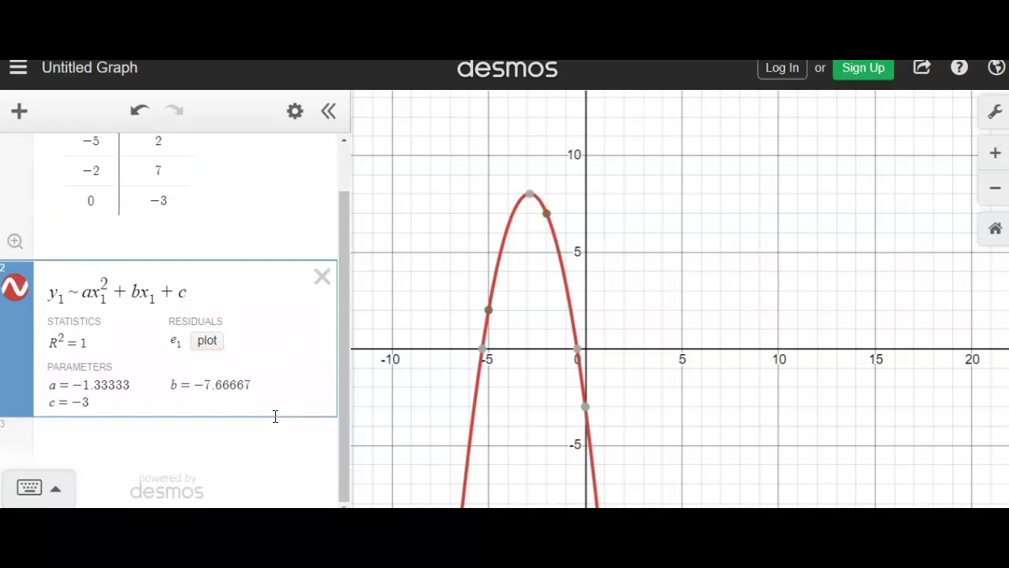
pyautogui.scroll(1, 275, 416)
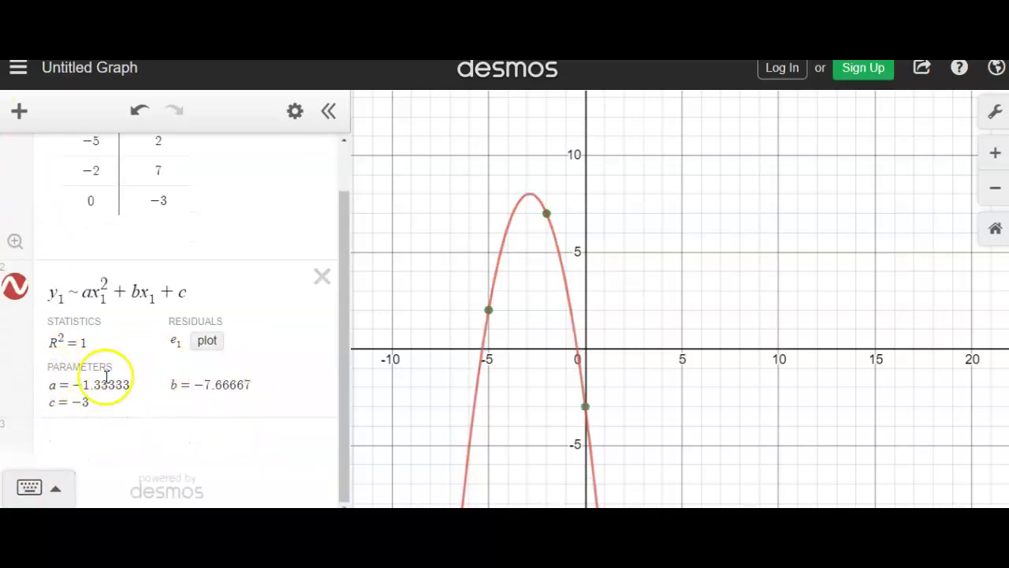
# Enter the regression's a value, −1.33333, on a new line and convert it to a fraction
pyautogui.click(103, 439)
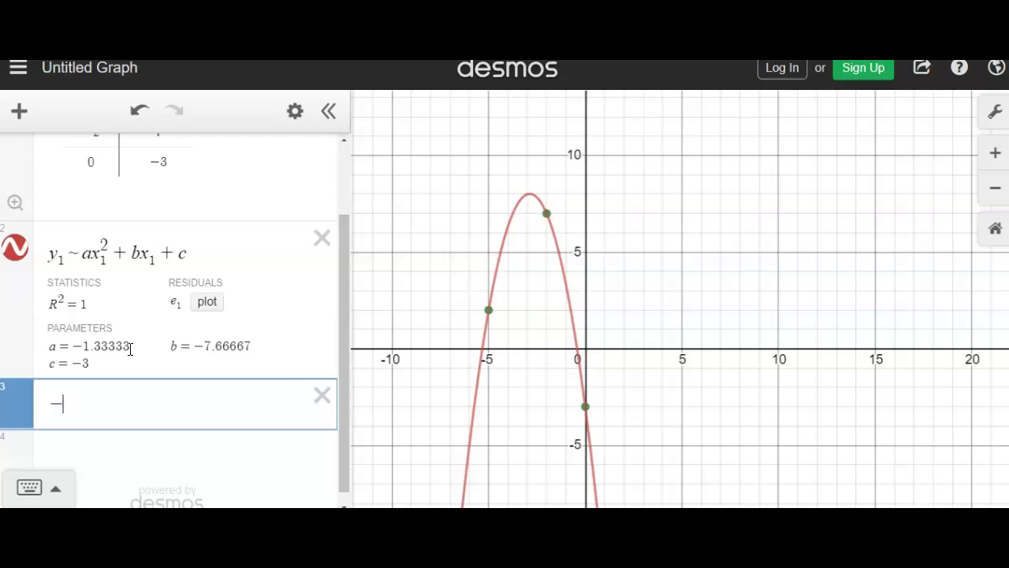
pyautogui.write('33333333')
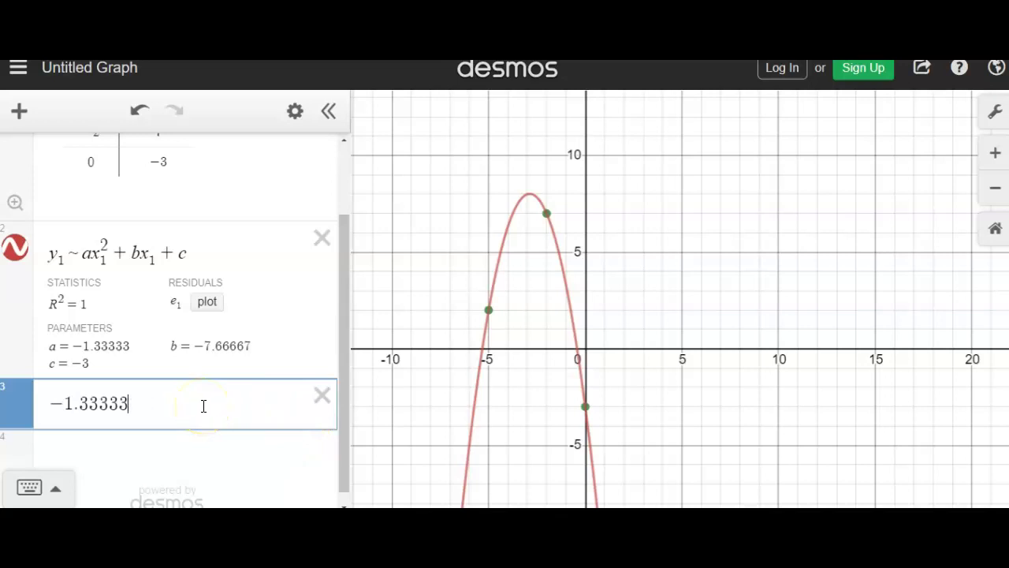
pyautogui.click(14, 405)
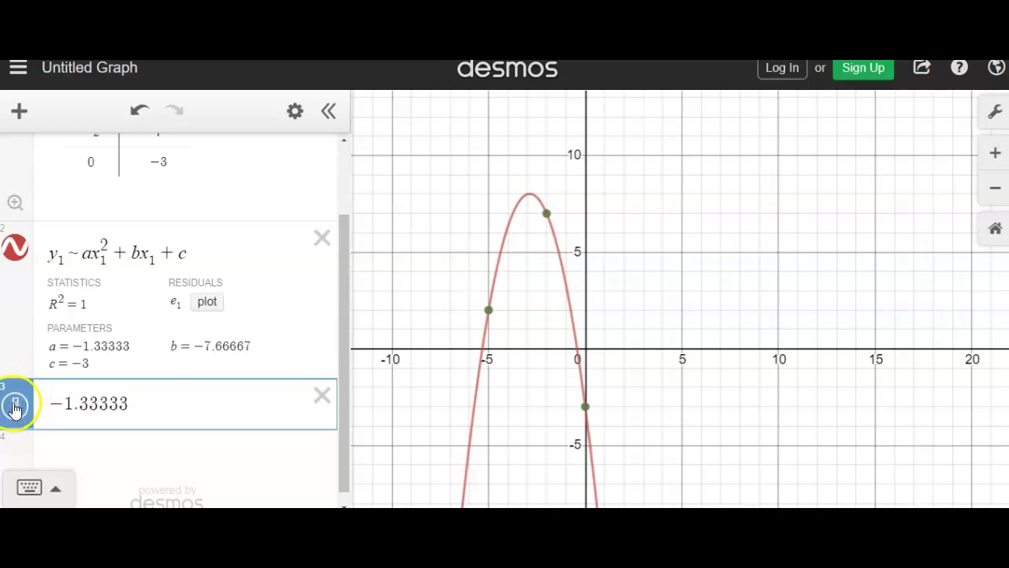
pyautogui.click(16, 405)
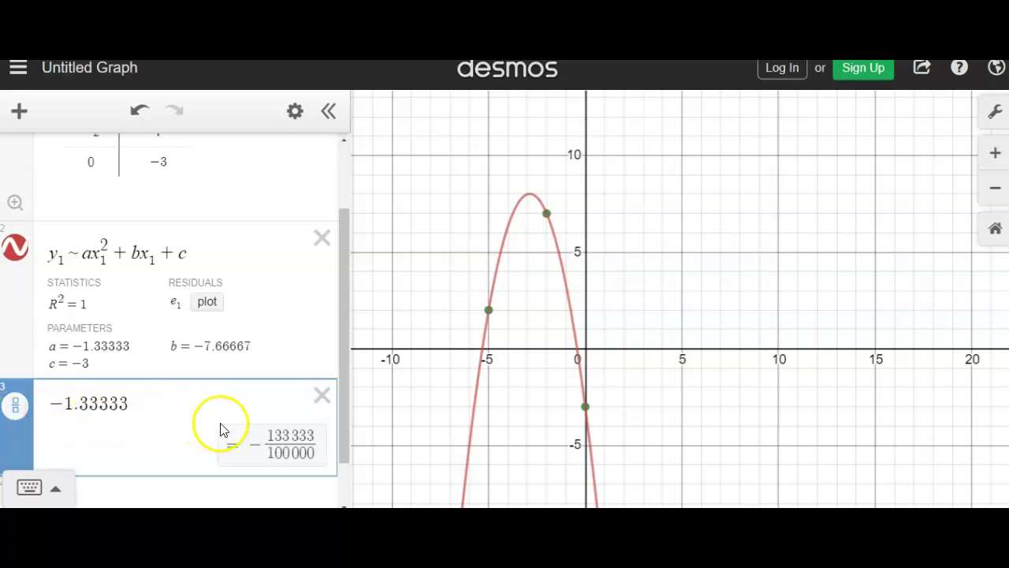
# Replace the decimals of −1.33333 with a long string of repeating 3s and convert the value to a fraction
pyautogui.click(130, 424)
pyautogui.press('BackSpace')
pyautogui.press('BackSpace')
pyautogui.press('BackSpace')
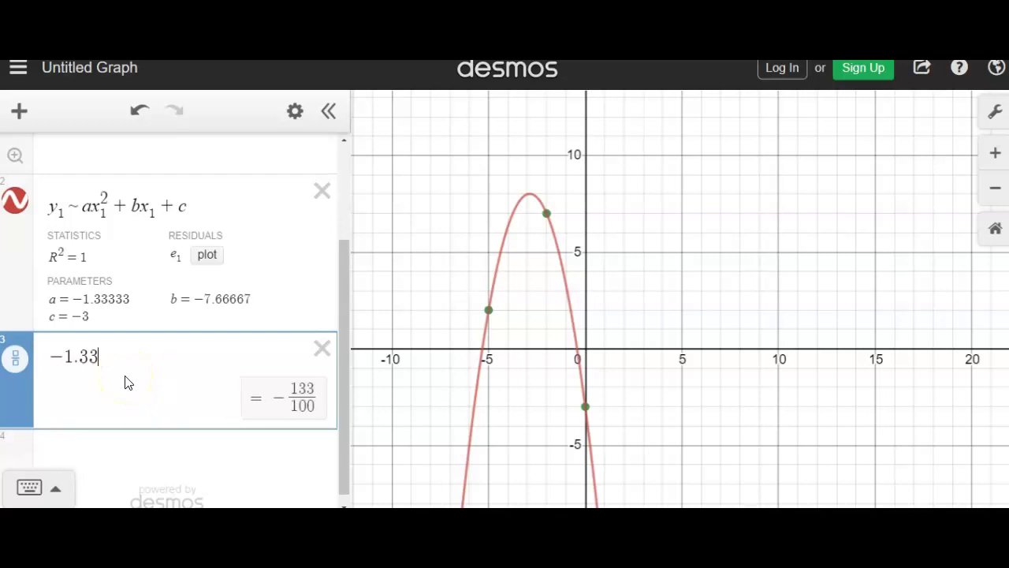
pyautogui.press('BackSpace')
pyautogui.press('BackSpace')
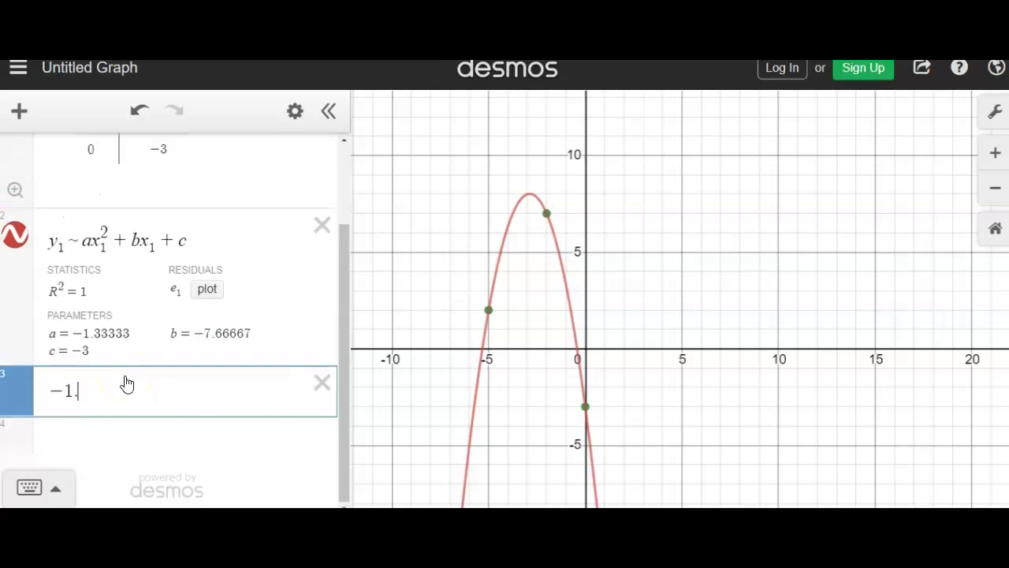
pyautogui.write('333333333333333333333333333333')
pyautogui.moveTo(124, 383); pyautogui.dragTo(203, 409)
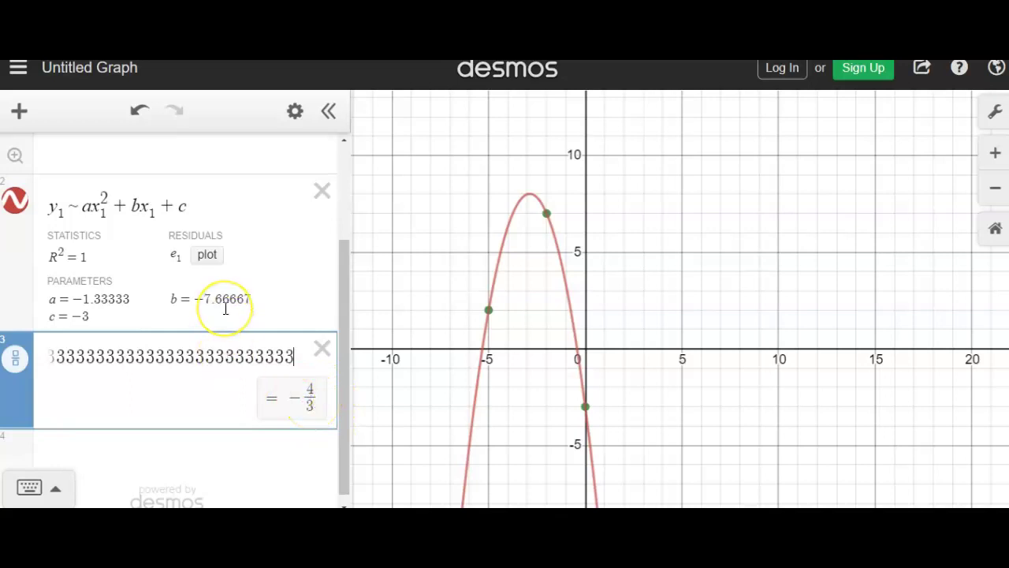
# Enter the b value on a new line as −7.666… with many repeating 6s and convert it to a fraction
pyautogui.click(80, 441)
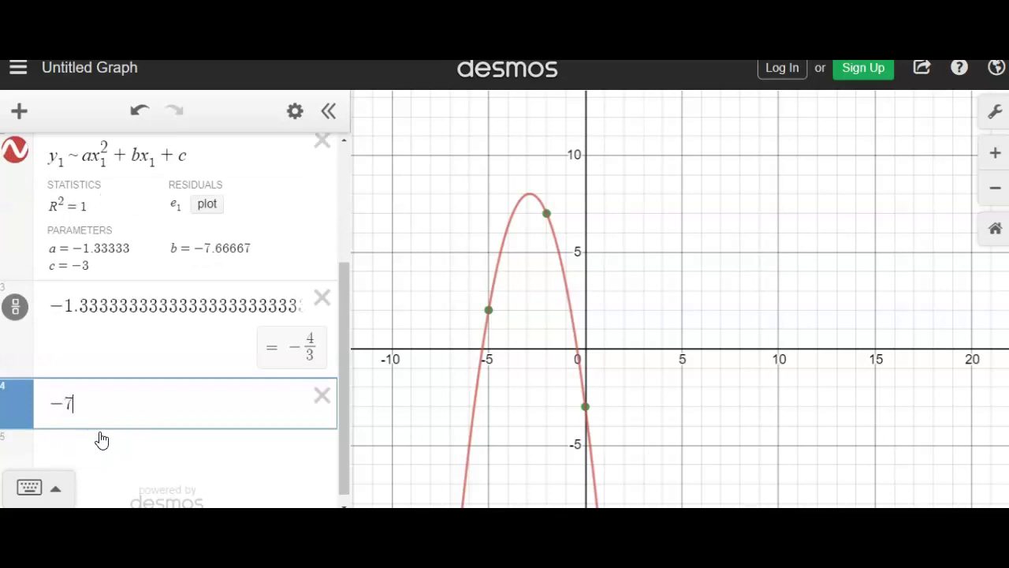
pyautogui.write('-7.66666666666666666666666666666666666666')
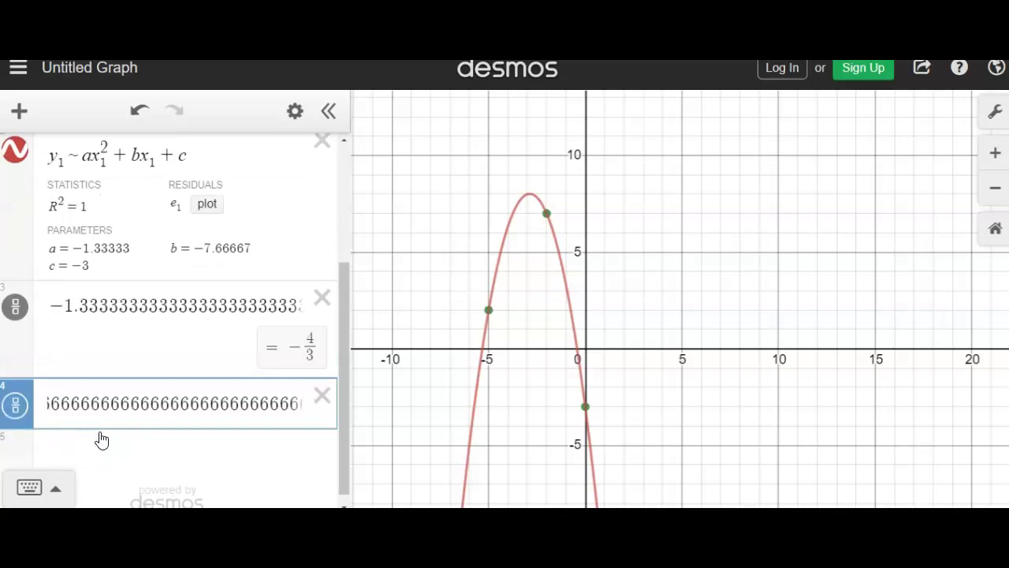
pyautogui.click(14, 394)
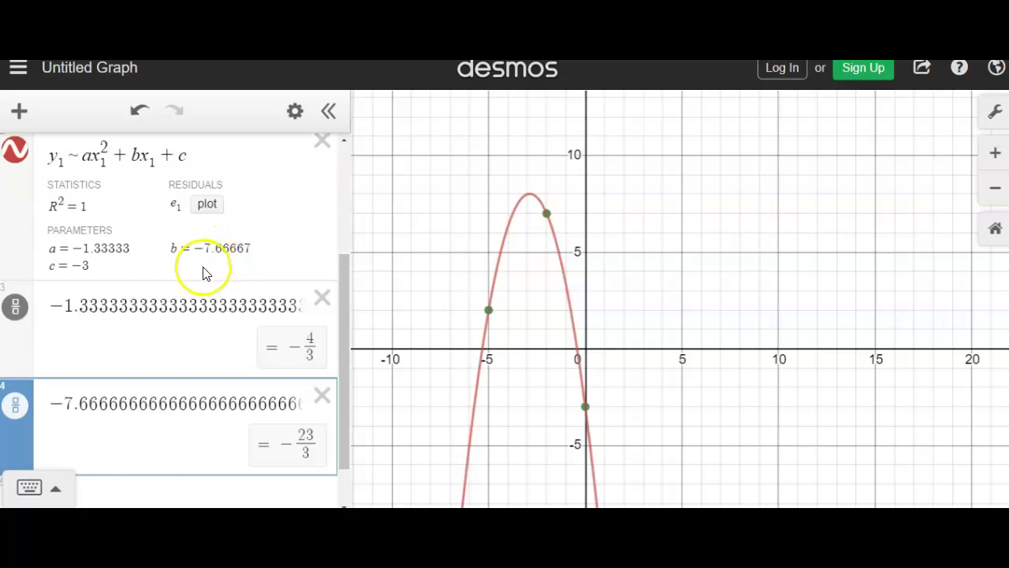
# Delete both fraction lines, the regression and the data table, and bring up slide 5 of the PowerPoint presentation
pyautogui.click(322, 395)
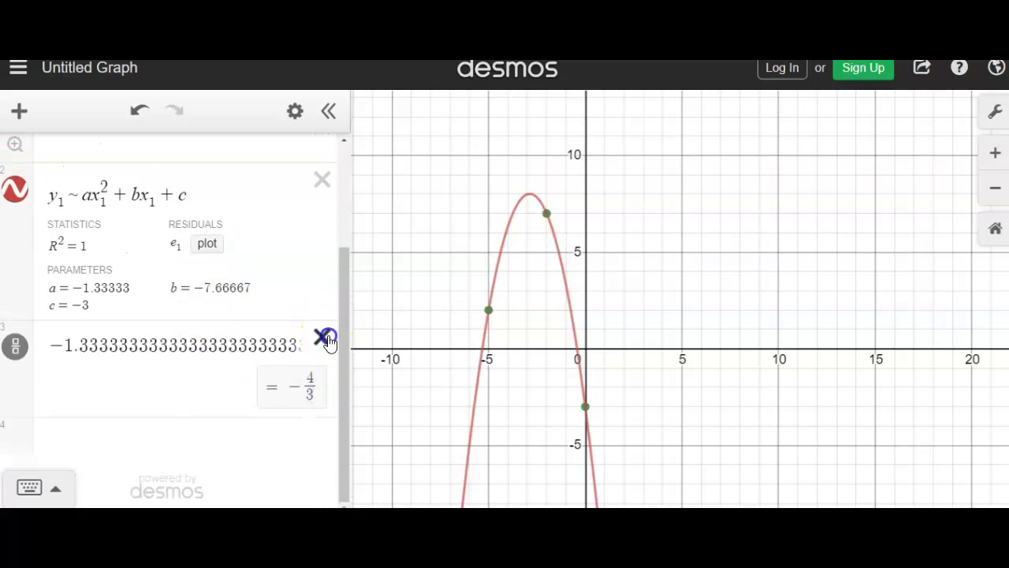
pyautogui.click(323, 332)
pyautogui.click(325, 273)
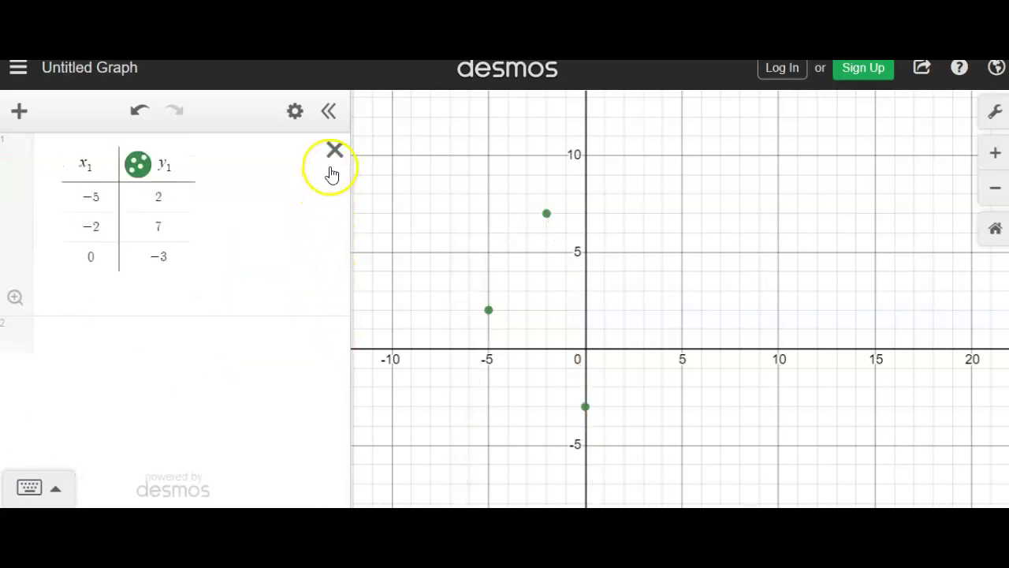
pyautogui.click(334, 151)
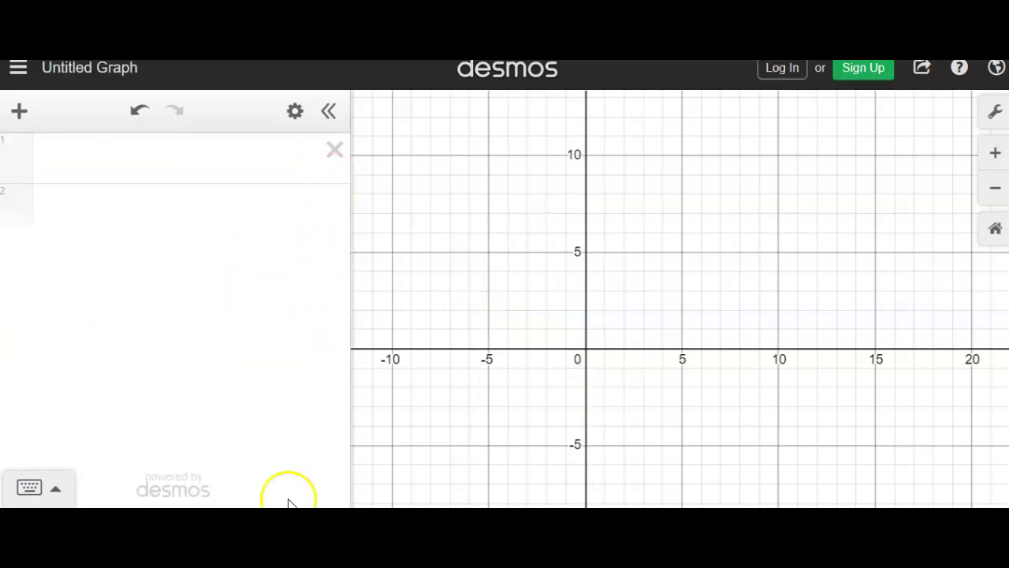
pyautogui.hotkey('alt', 'Tab')
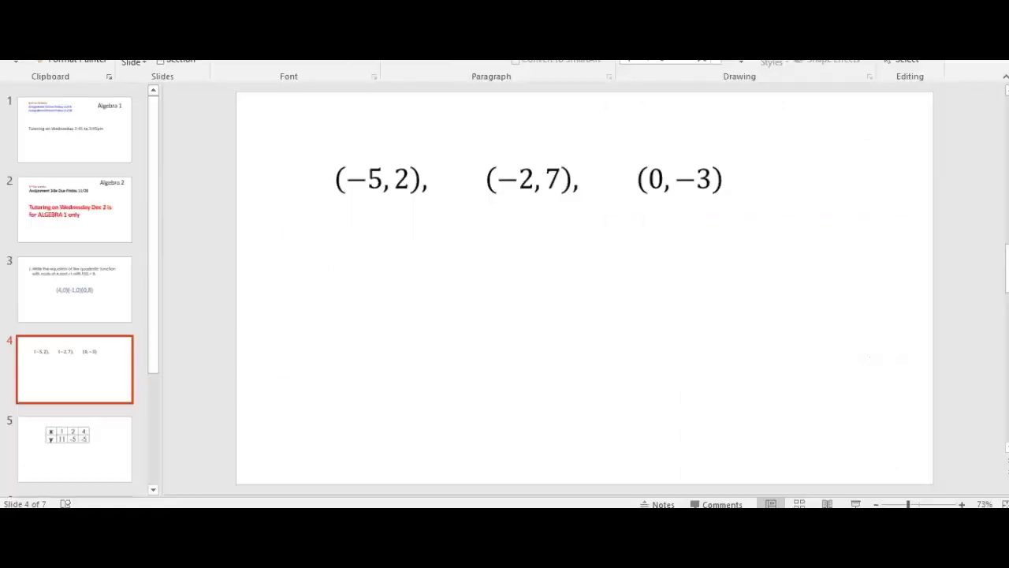
pyautogui.click(96, 446)
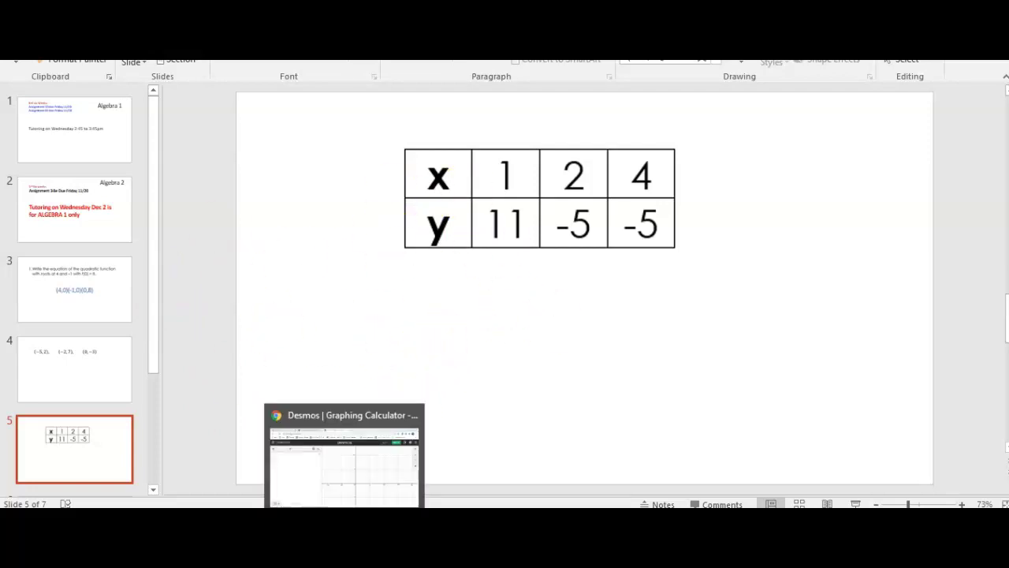
# Return to Desmos and insert a new table with the first point (1, 11)
pyautogui.click(344, 461)
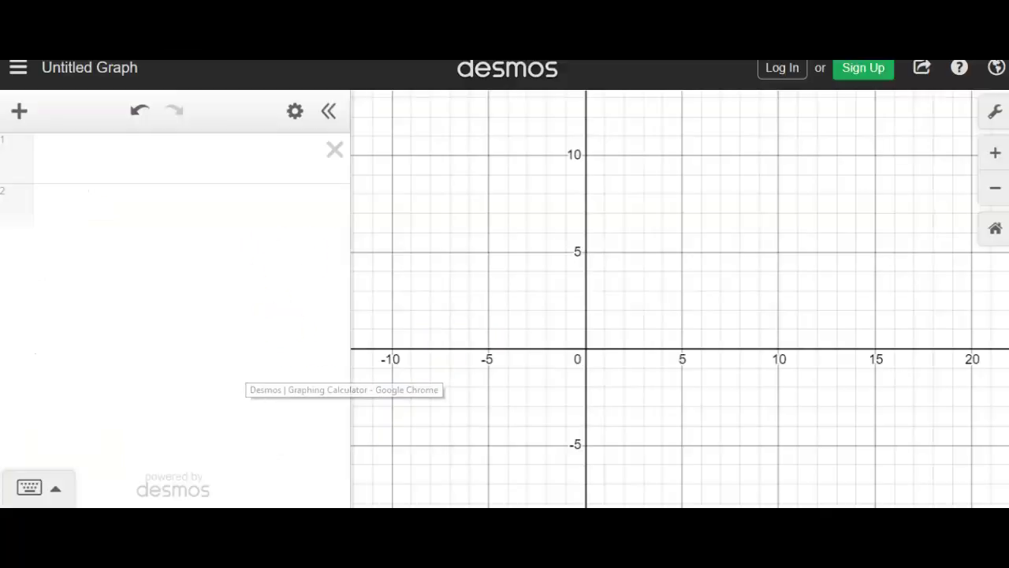
pyautogui.click(22, 115)
pyautogui.click(61, 245)
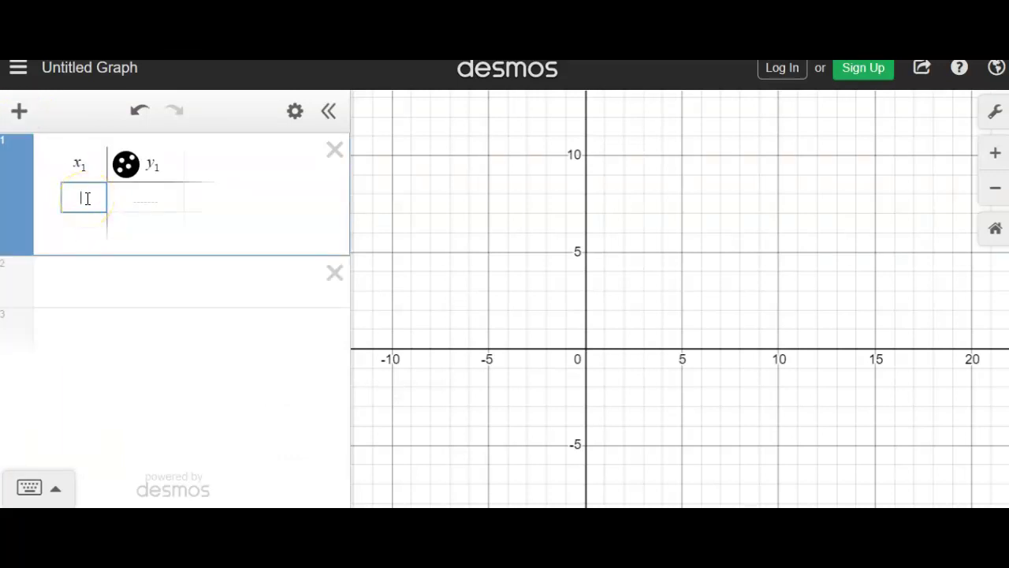
pyautogui.press('Right')
pyautogui.write('11')
pyautogui.press('Return')
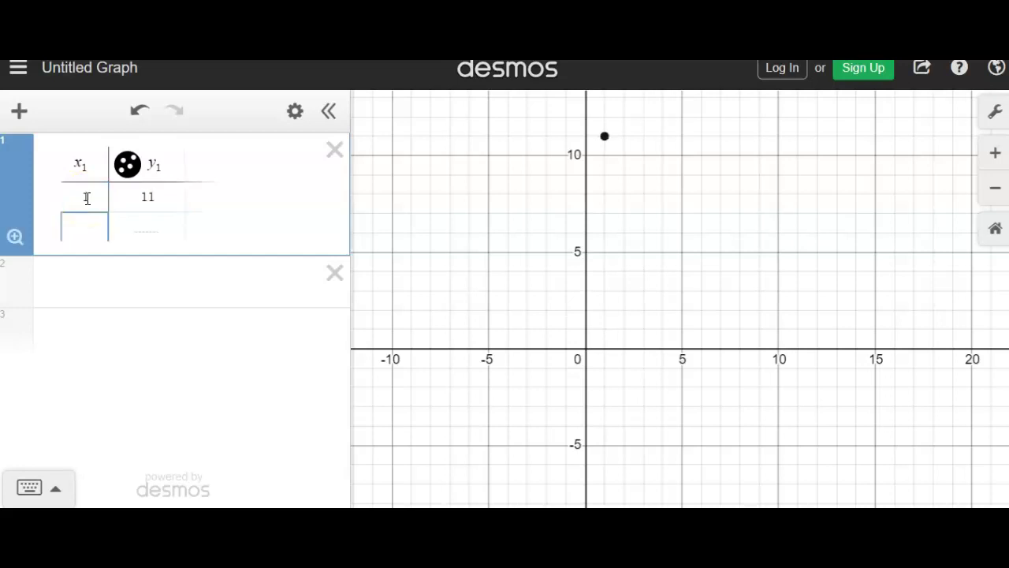
# Add the points (2, −5) and (4, −5) to the new table
pyautogui.write('2')
pyautogui.press('Right')
pyautogui.press('Return')
pyautogui.write('4')
pyautogui.press('Right')
pyautogui.write('-')
pyautogui.write('5')
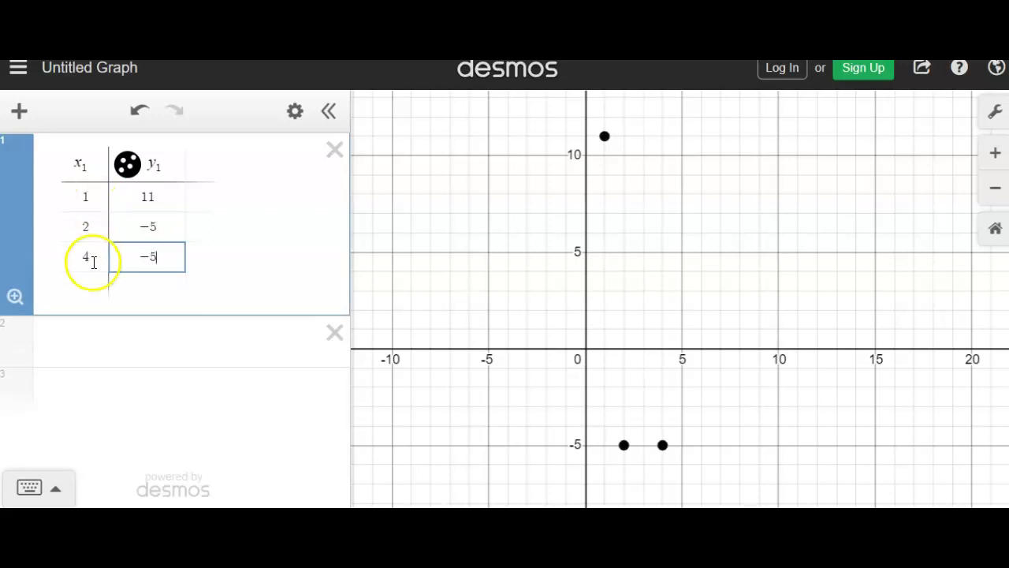
# Start a regression on the empty line below the table with the model y₁ ~ mx₁²
pyautogui.click(127, 333)
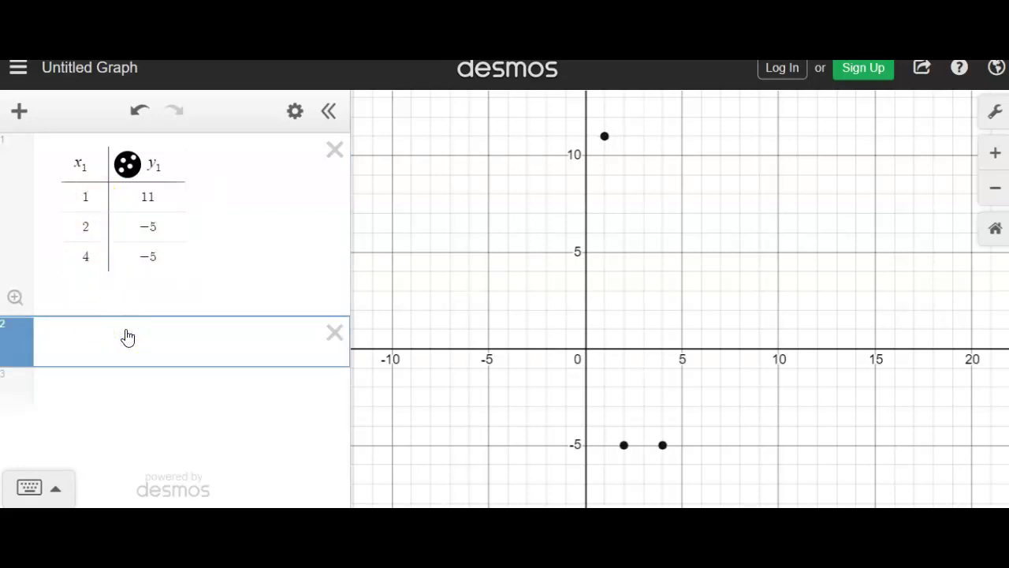
pyautogui.write('y_1')
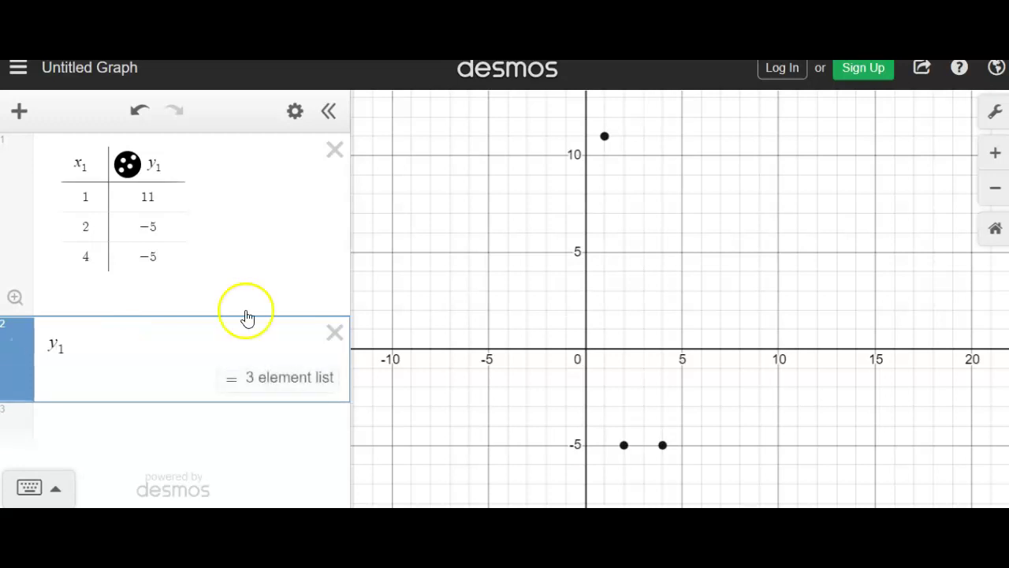
pyautogui.click(57, 493)
pyautogui.click(153, 489)
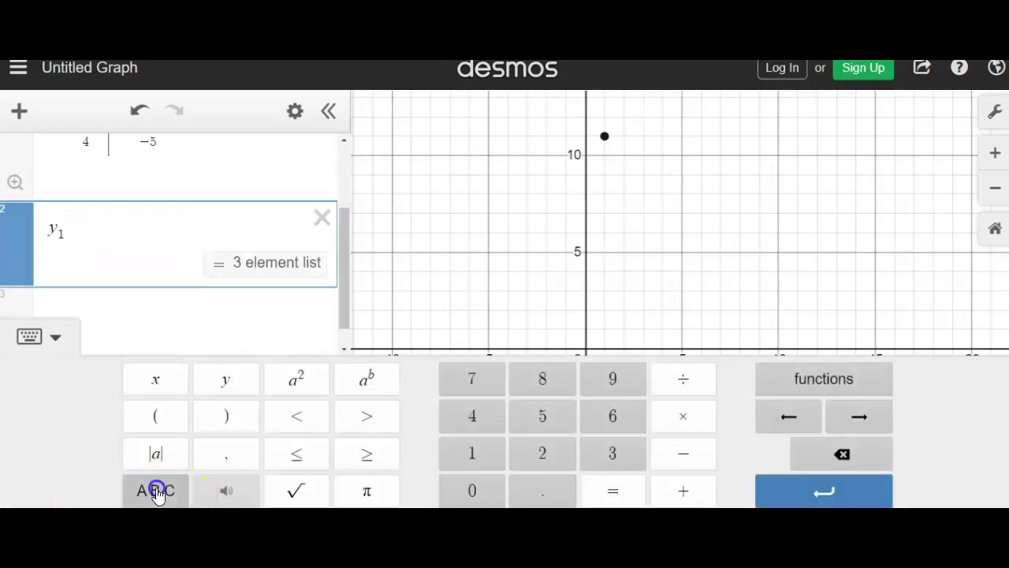
pyautogui.click(616, 497)
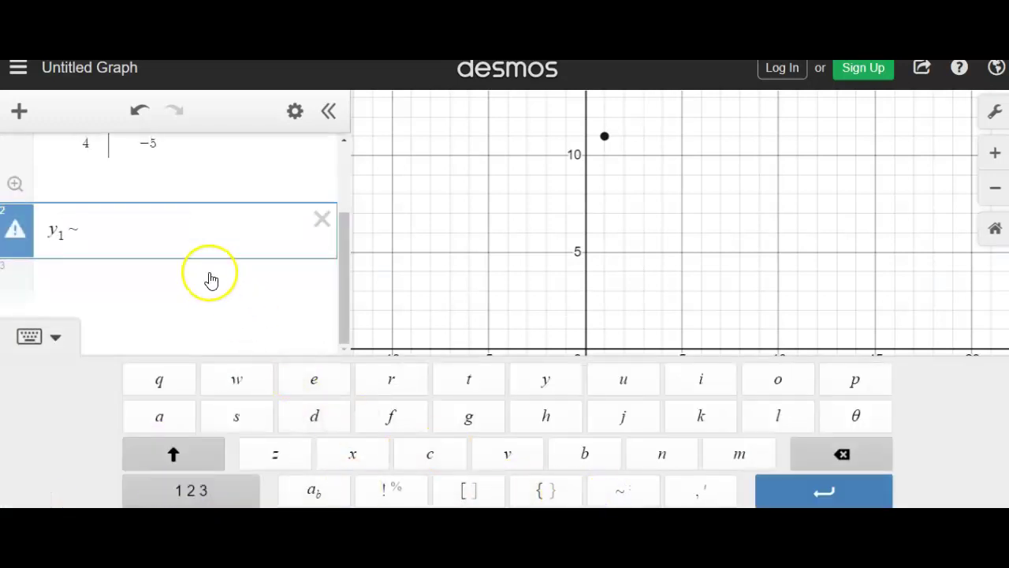
pyautogui.write('mx')
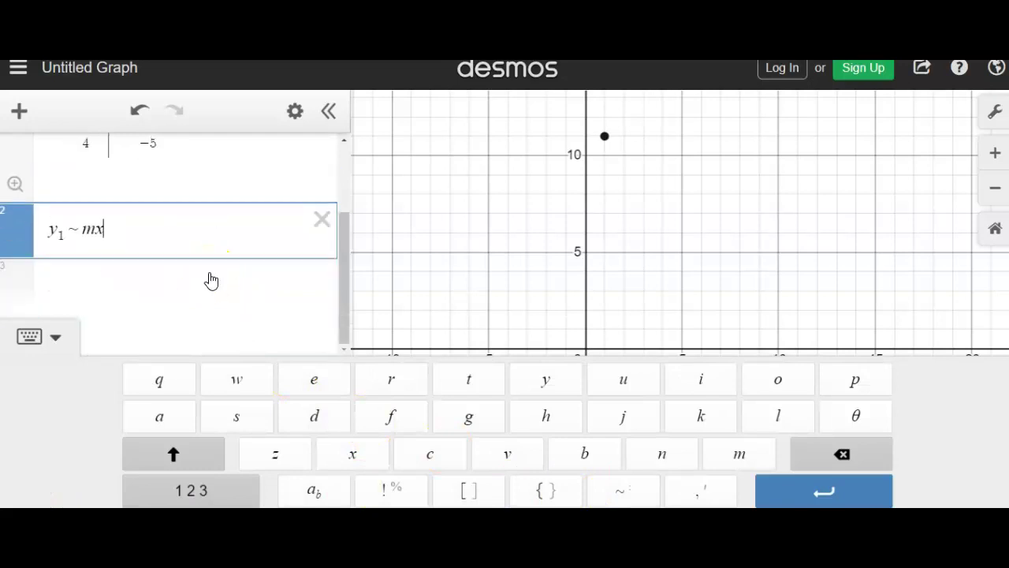
pyautogui.write('_1^2')
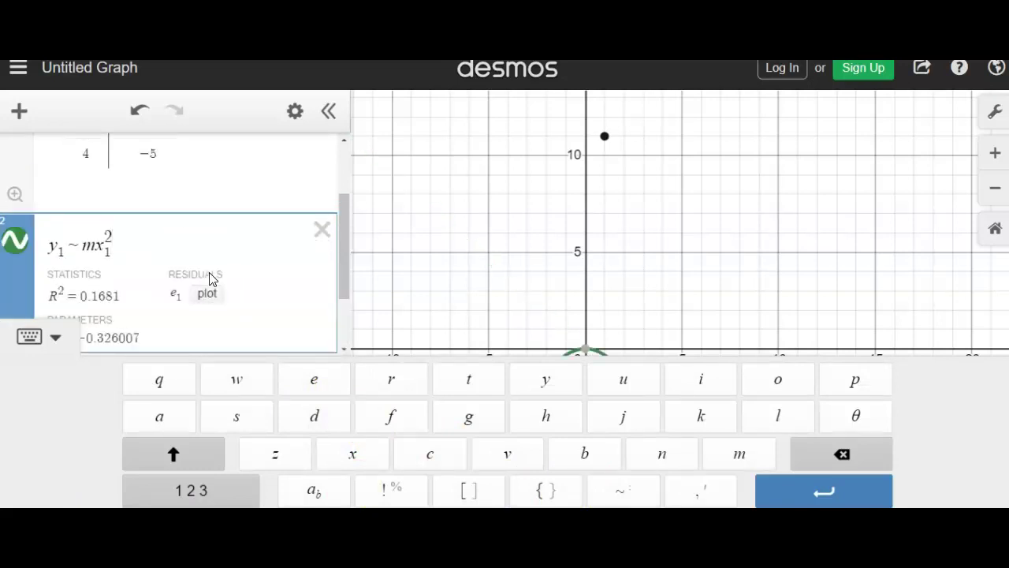
# Replace the coefficient m with a, complete the regression as y₁ ~ ax₁² + bx₁ + c, and hide the on-screen keypad
pyautogui.press('BackSpace')
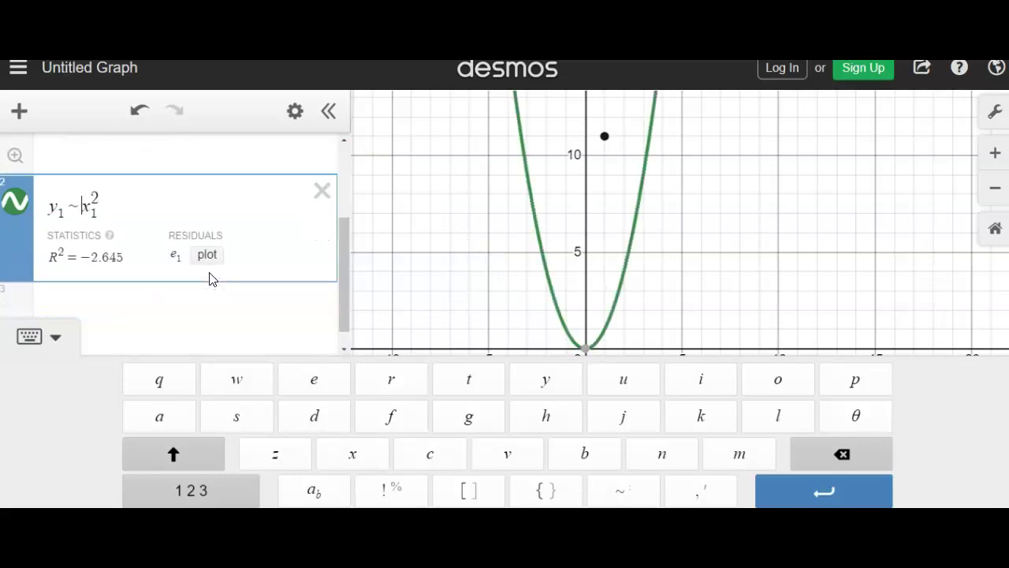
pyautogui.write('a')
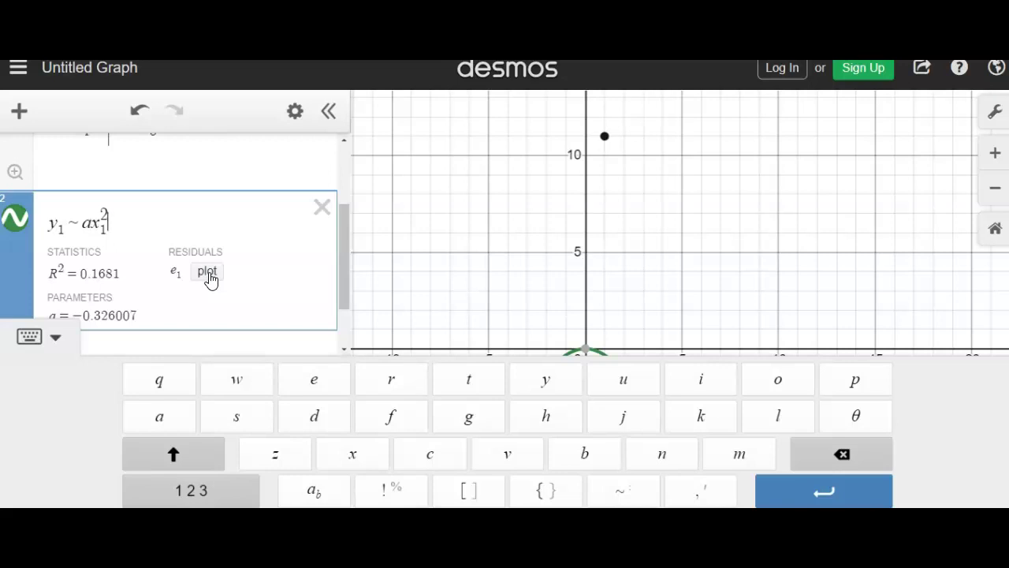
pyautogui.write('+bx1+')
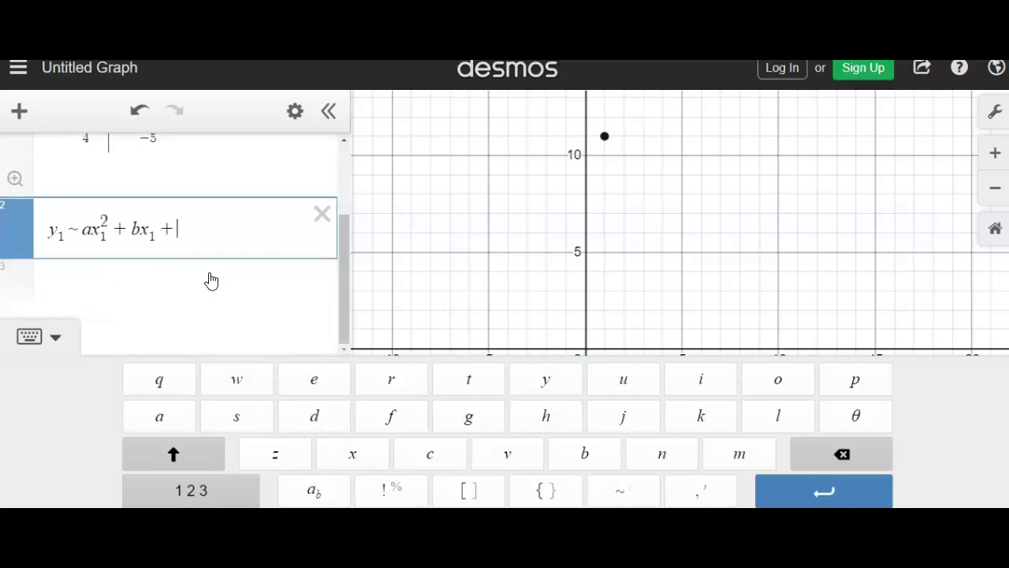
pyautogui.write('c')
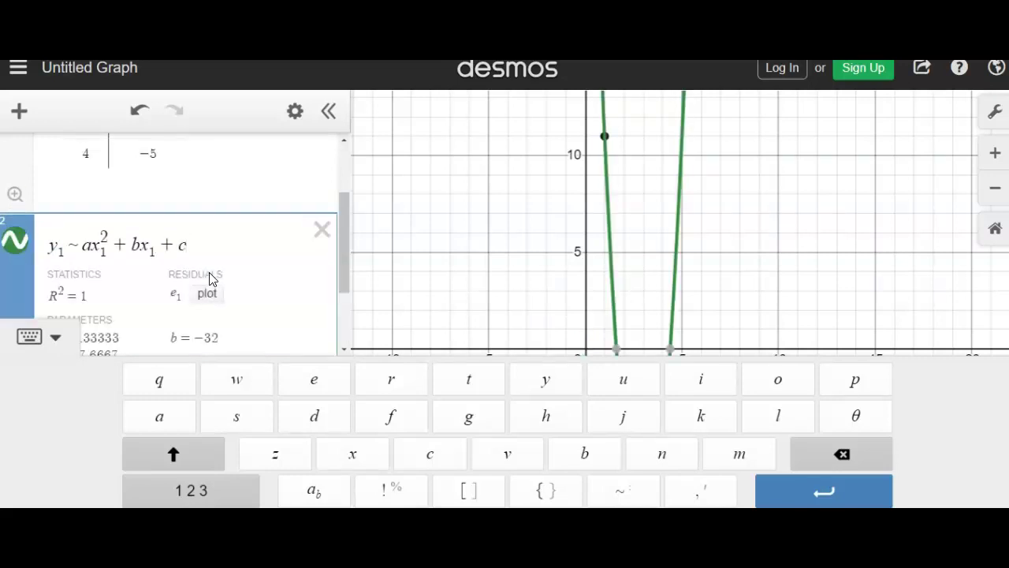
pyautogui.click(55, 337)
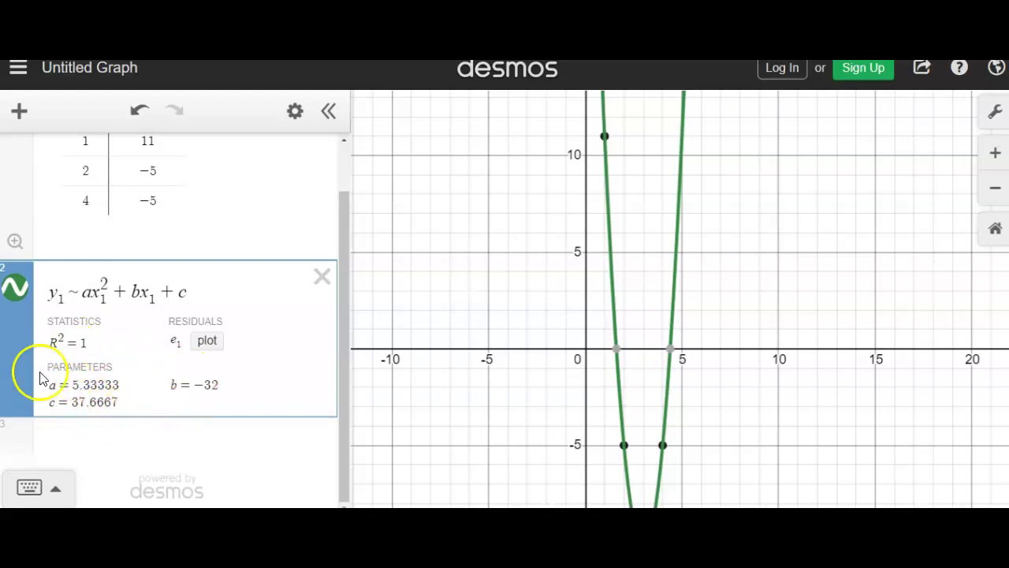
pyautogui.scroll(-2, 528, 378)
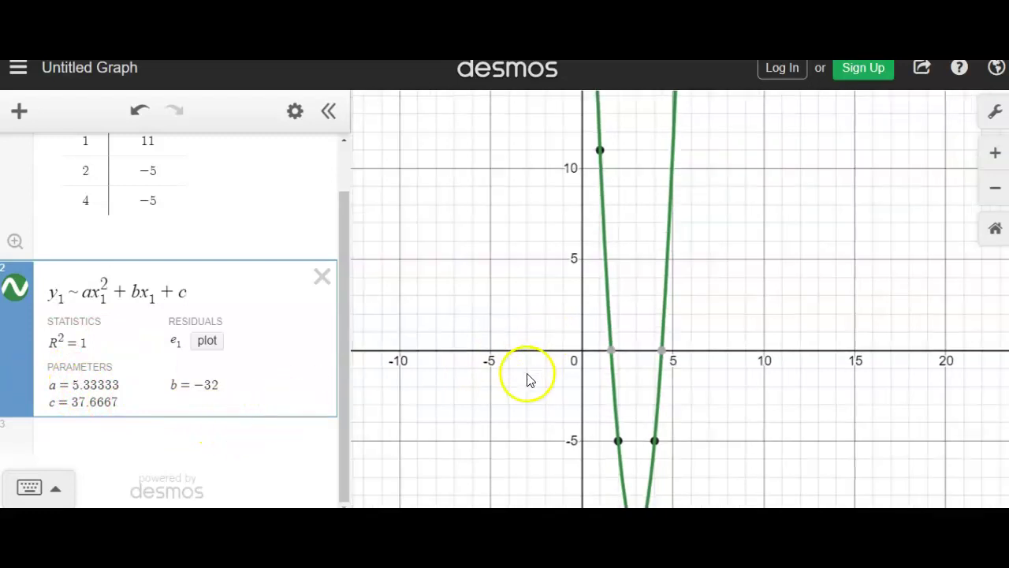
pyautogui.scroll(-1, 528, 379)
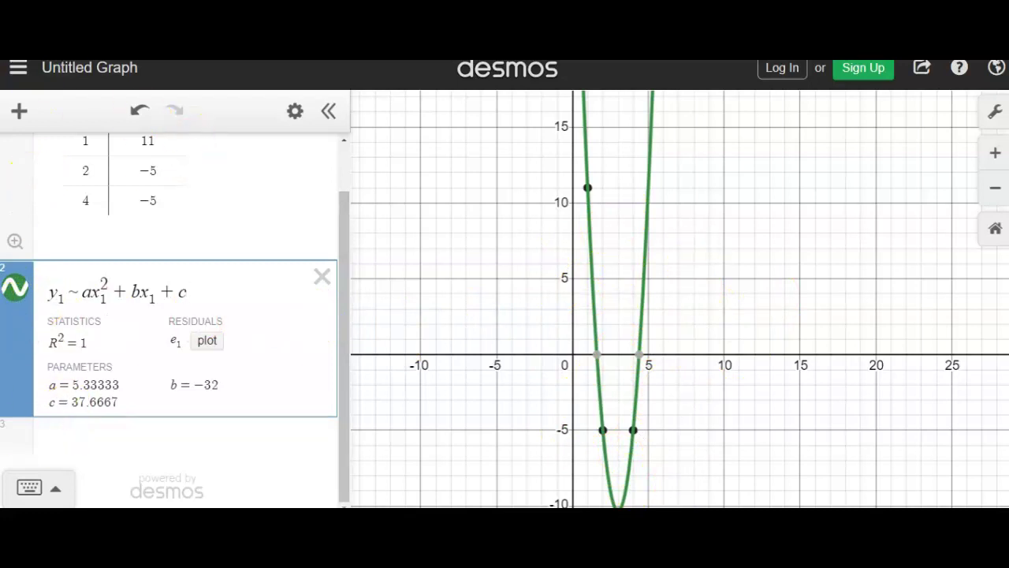
# Switch to the PowerPoint presentation and bring up slide 6, the problem with a double root at 4 and f(-1) = 5
pyautogui.click(308, 523)
pyautogui.moveTo(157, 339); pyautogui.dragTo(156, 401)
pyautogui.click(112, 418)
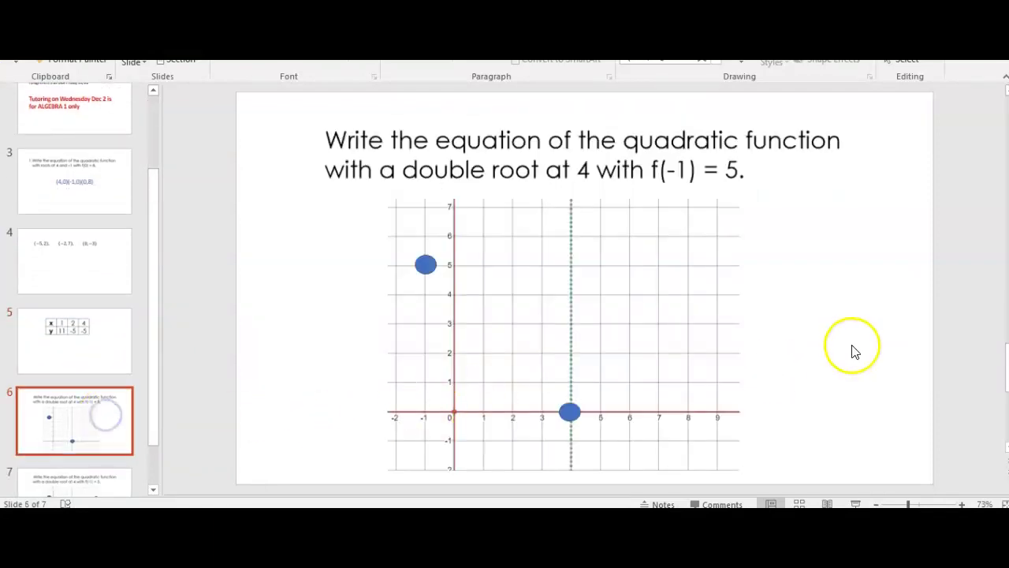
pyautogui.scroll(-1, 848, 347)
pyautogui.scroll(2, 810, 385)
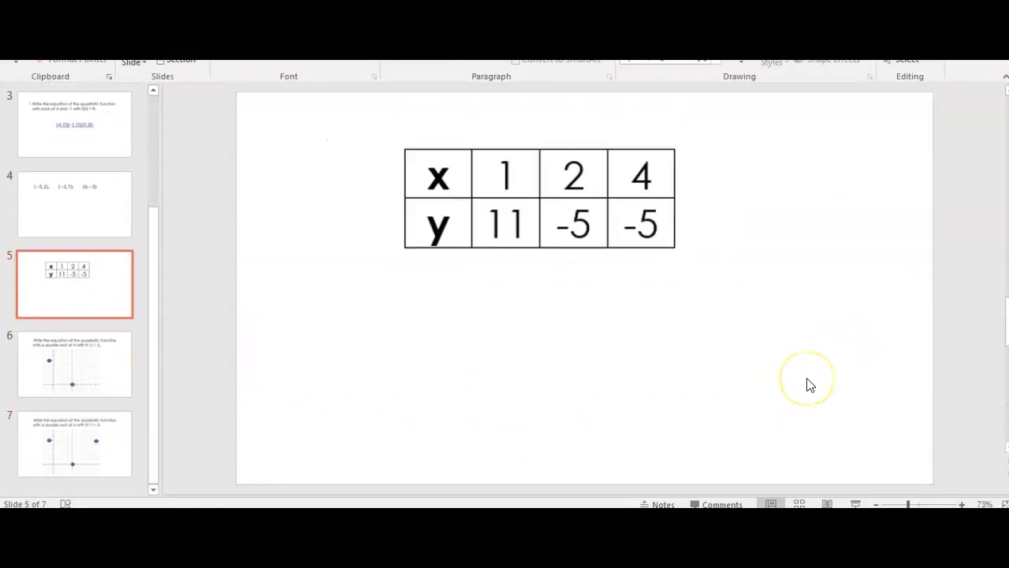
pyautogui.scroll(-1, 810, 385)
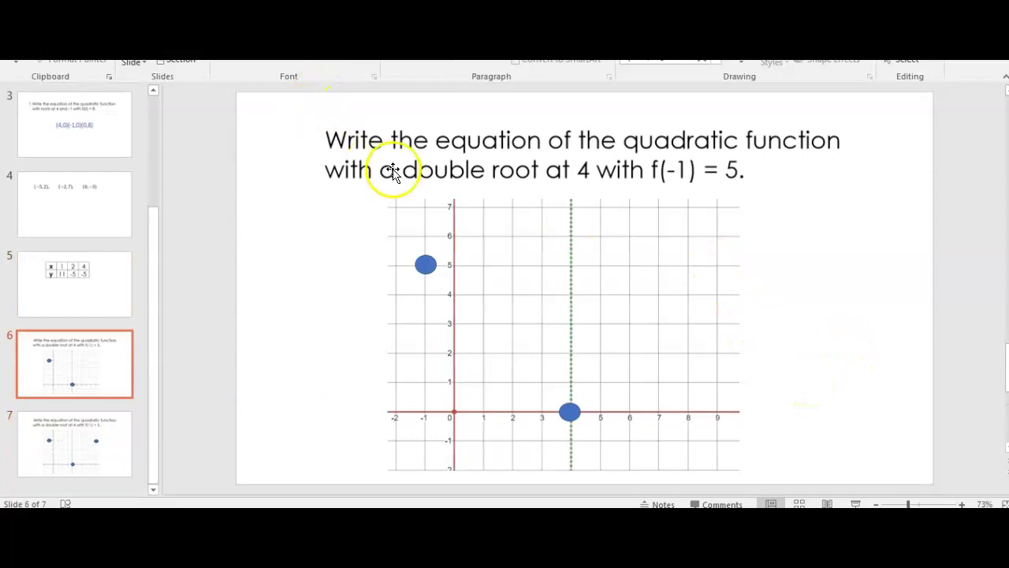